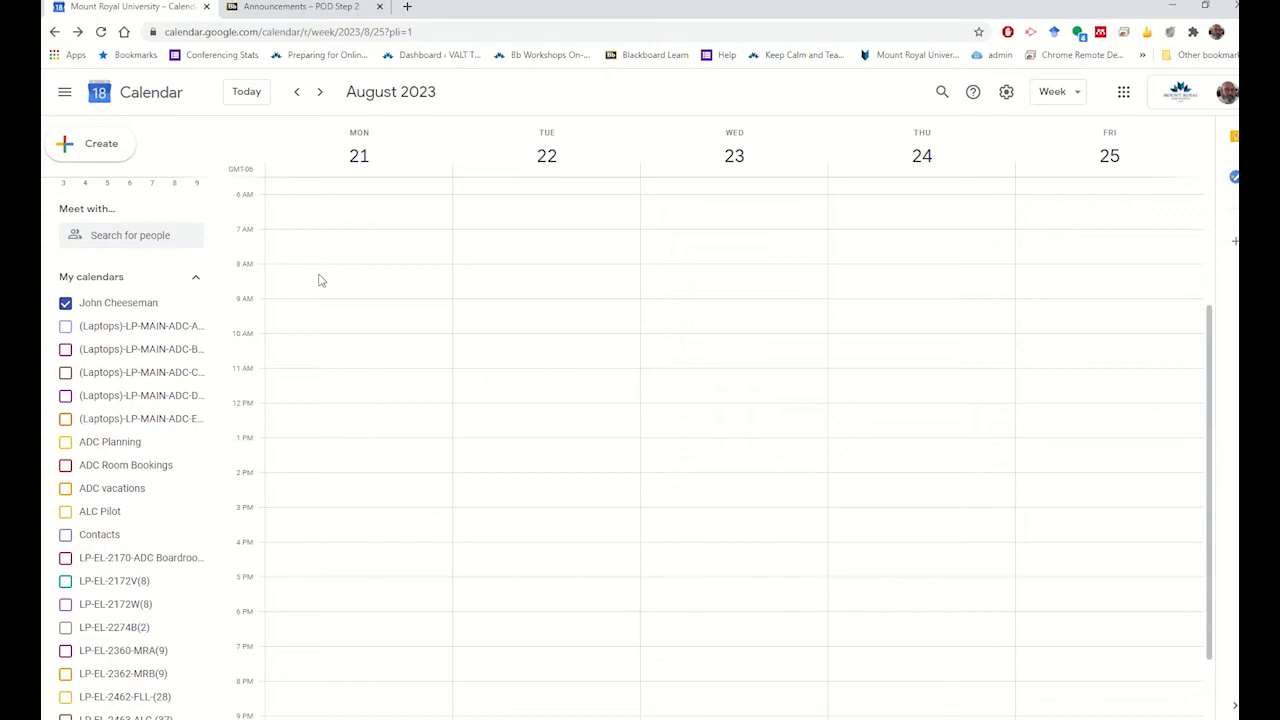
- Create and save two untitled events on Monday, 21 August 2023, at 9:00am and 10:00am, each with Google Meet video conferencing
{"action": "left_click", "coordinate": [274, 306]}
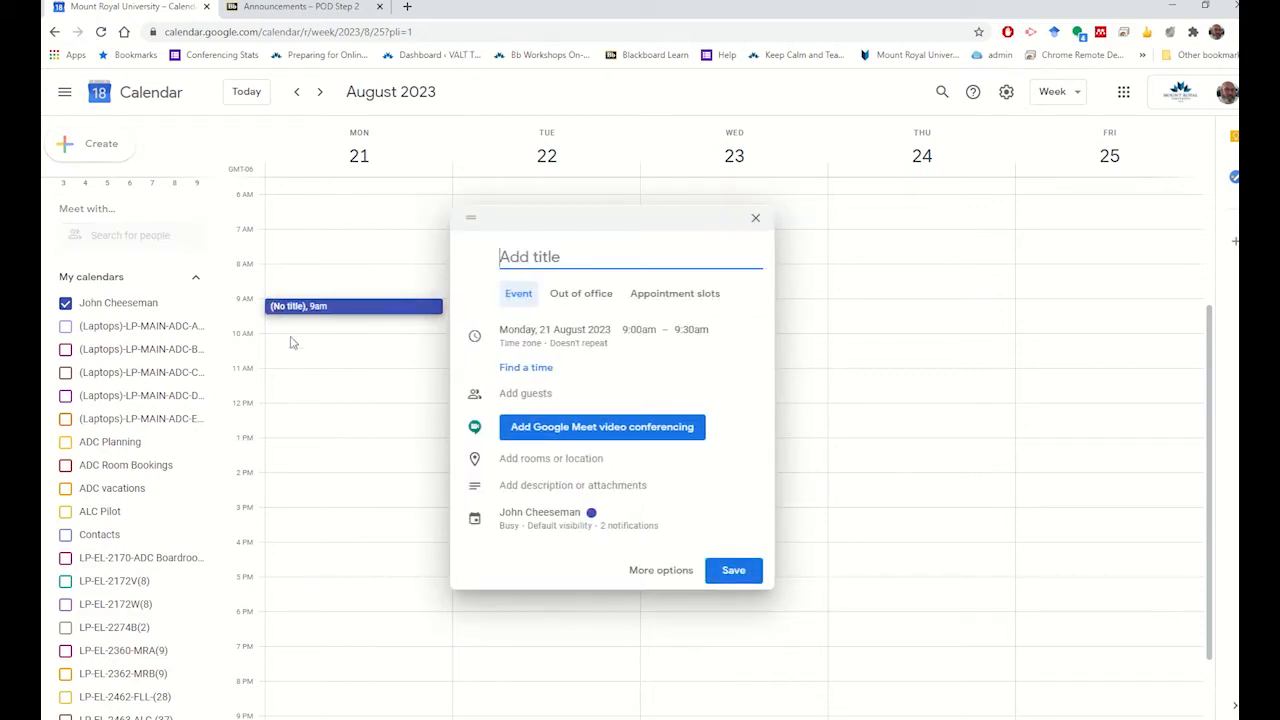
{"action": "left_click", "coordinate": [600, 432]}
{"action": "left_click", "coordinate": [748, 606]}
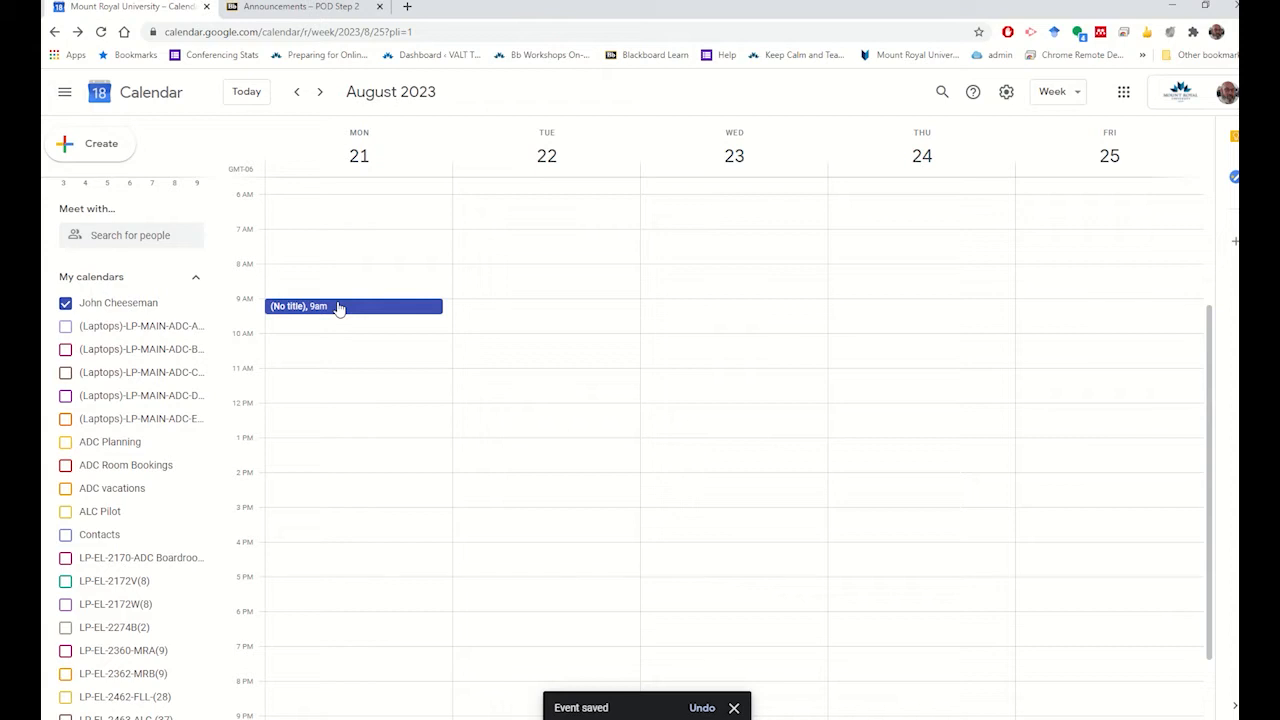
{"action": "left_click", "coordinate": [270, 340]}
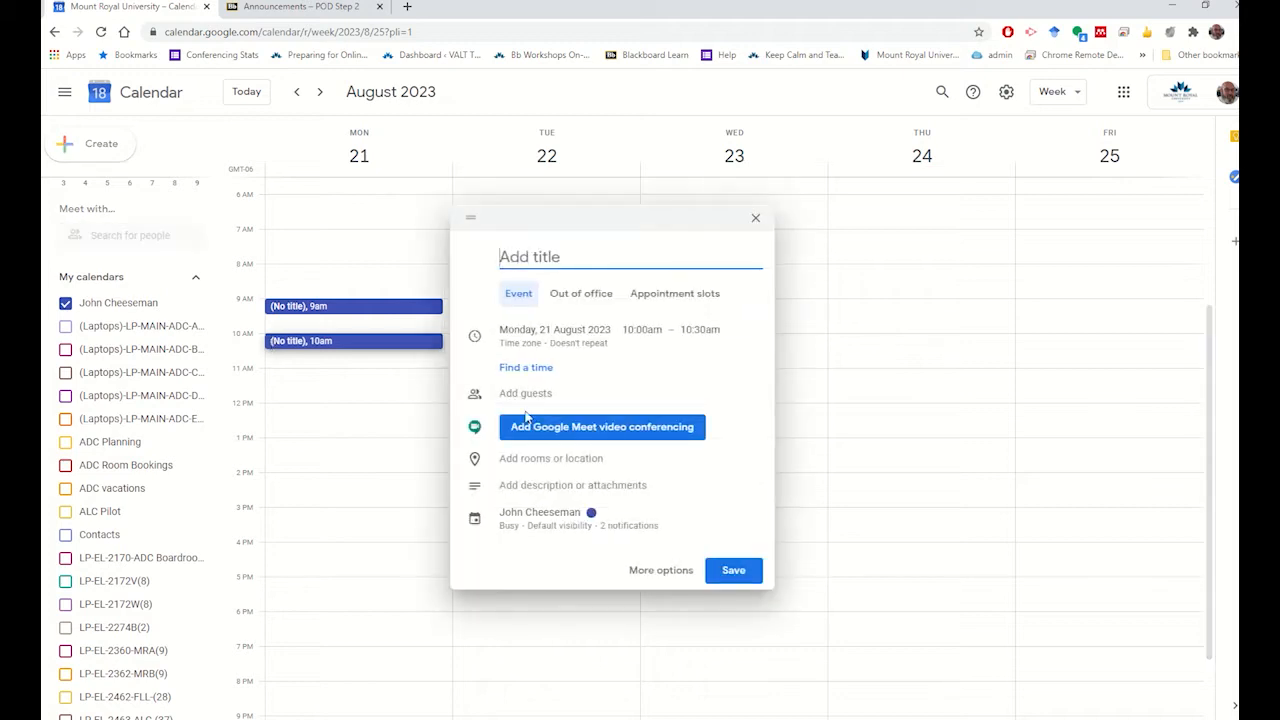
{"action": "left_click", "coordinate": [585, 430]}
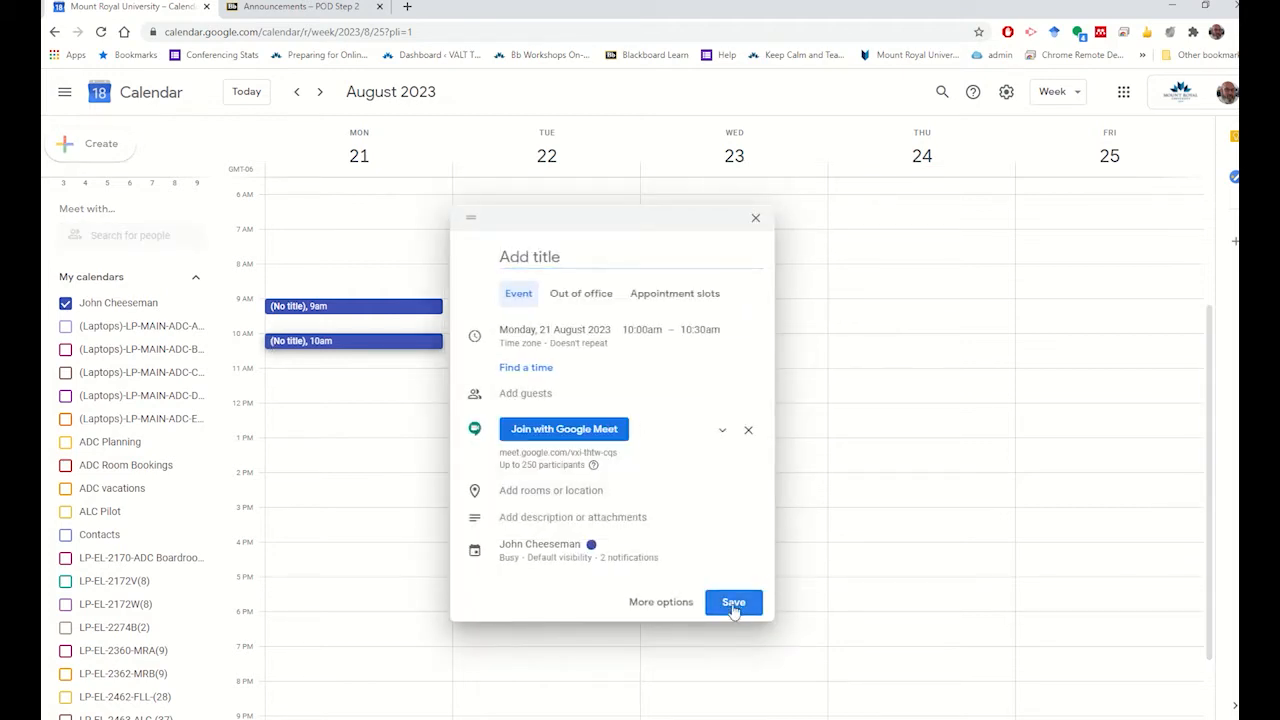
{"action": "left_click", "coordinate": [733, 604]}
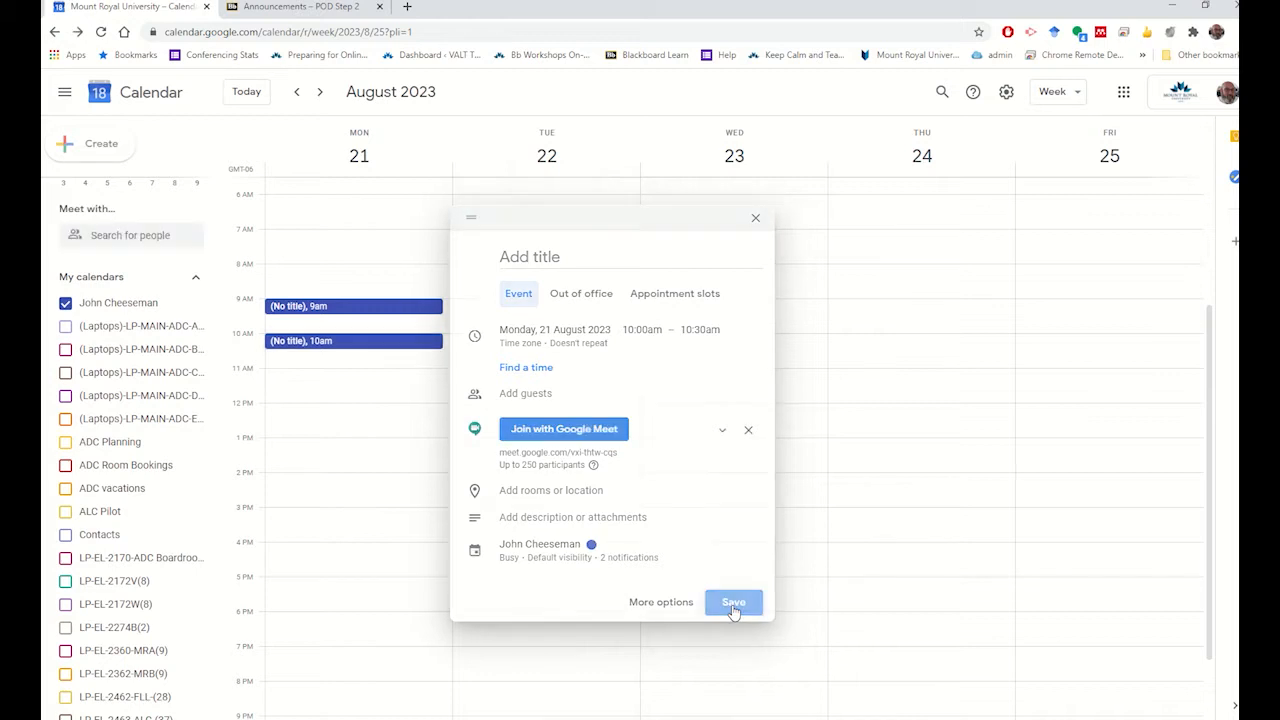
- Add three more untitled events with Google Meet conferencing on Monday, 21 August, at 10:45am, 11:30am and 12:15pm, saving each
{"action": "left_click", "coordinate": [268, 370]}
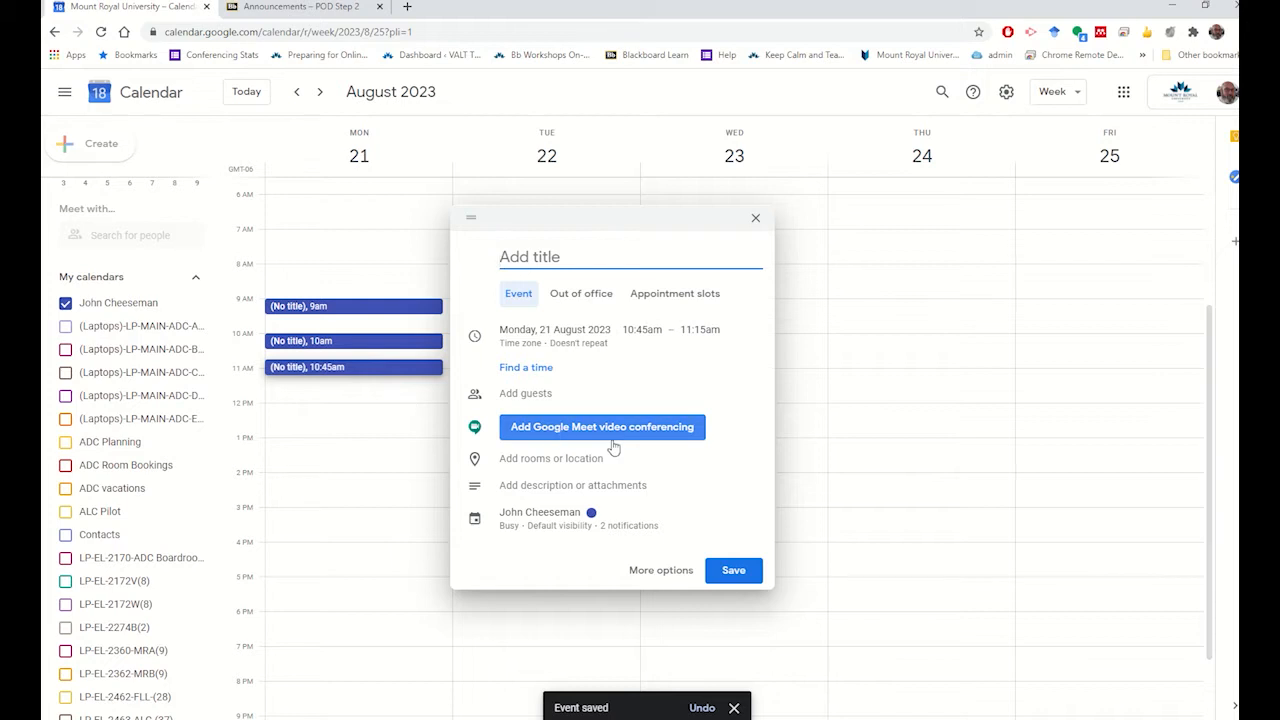
{"action": "left_click", "coordinate": [610, 430]}
{"action": "left_click", "coordinate": [718, 605]}
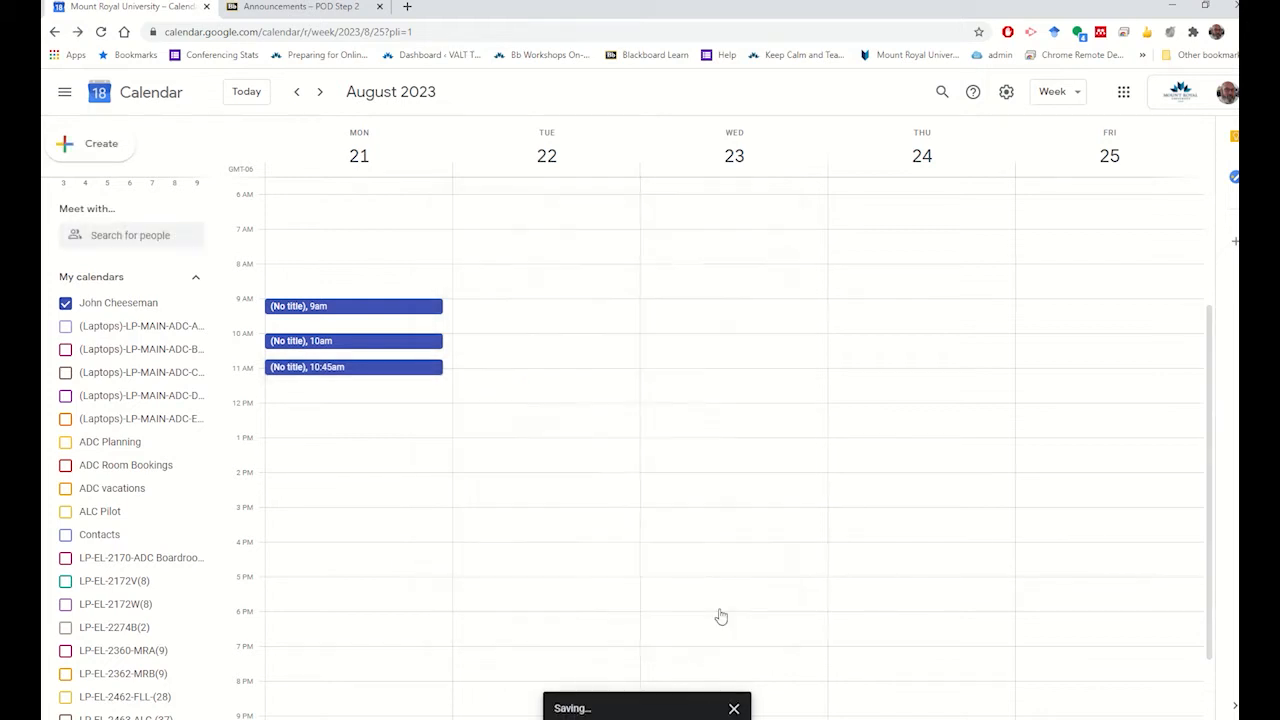
{"action": "left_click", "coordinate": [268, 398]}
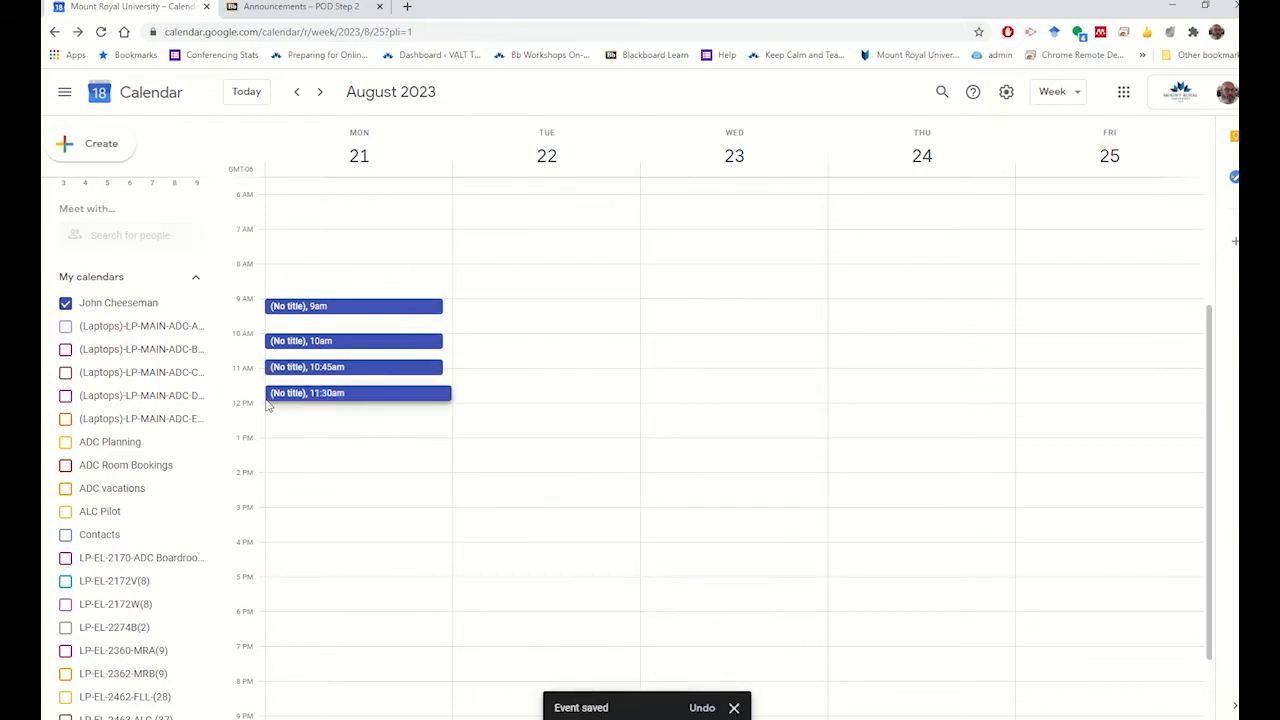
{"action": "left_click", "coordinate": [606, 430]}
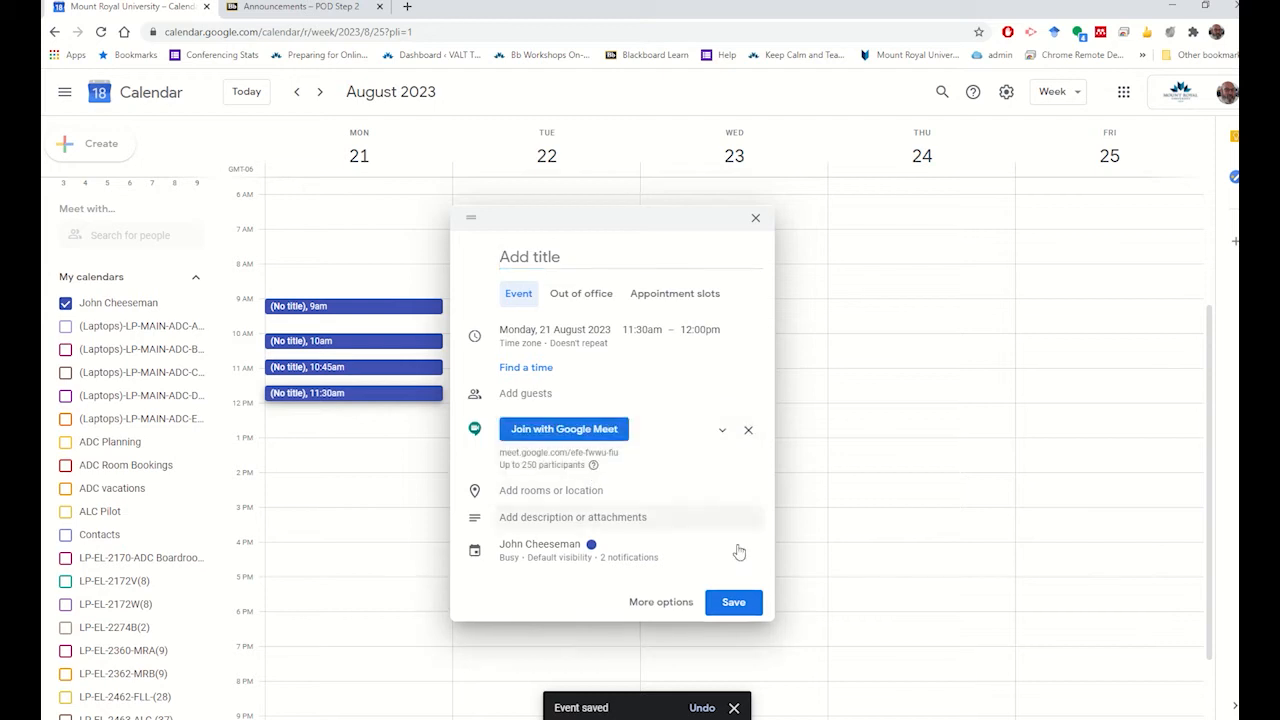
{"action": "left_click", "coordinate": [736, 606]}
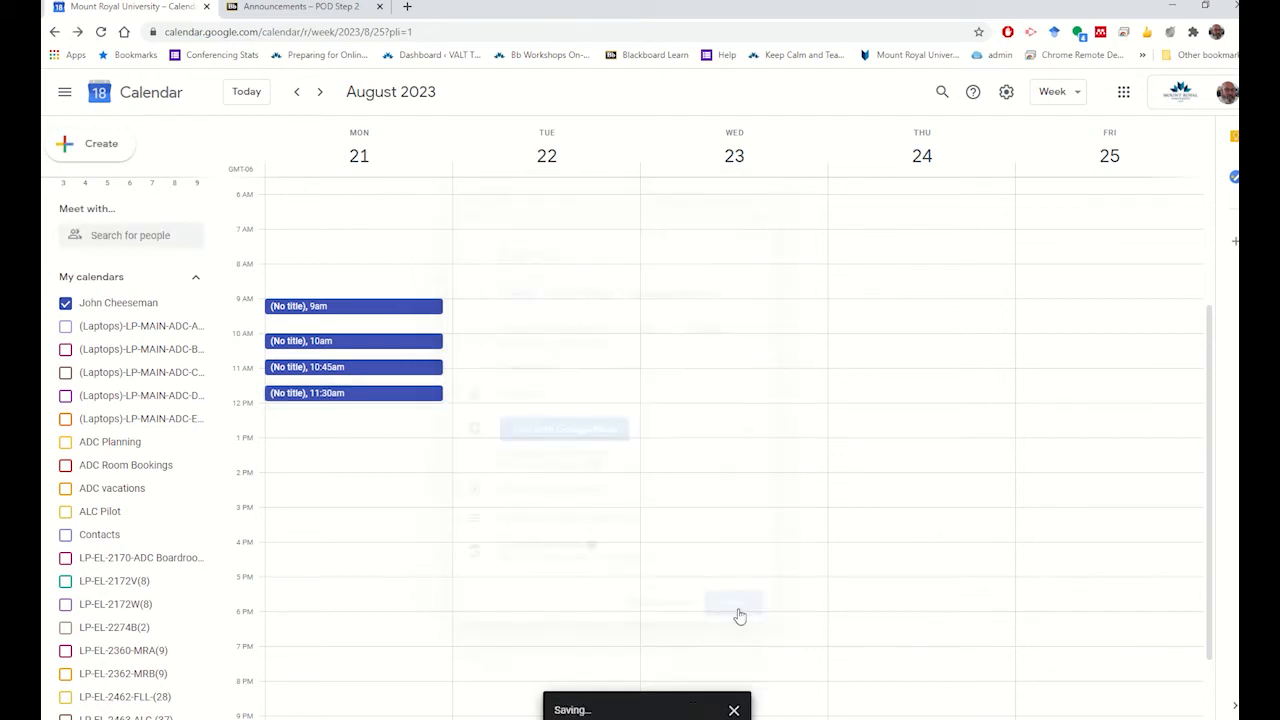
{"action": "left_click", "coordinate": [268, 421]}
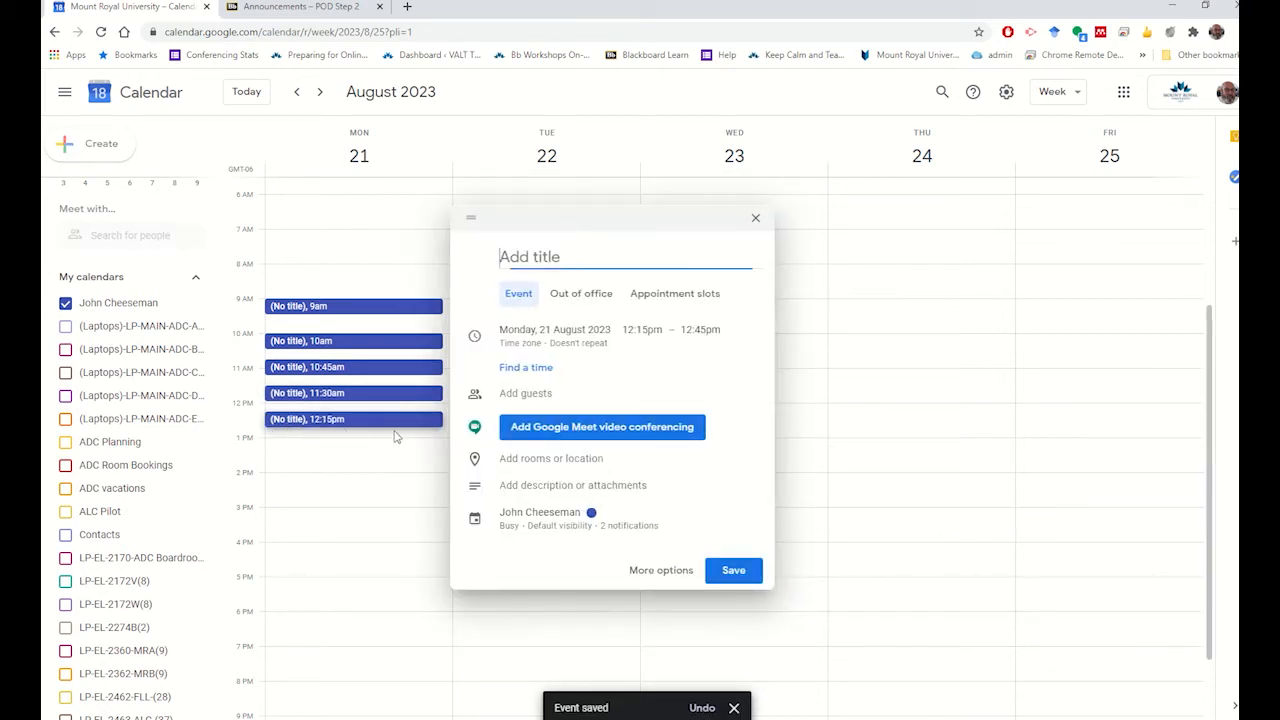
{"action": "left_click", "coordinate": [612, 434]}
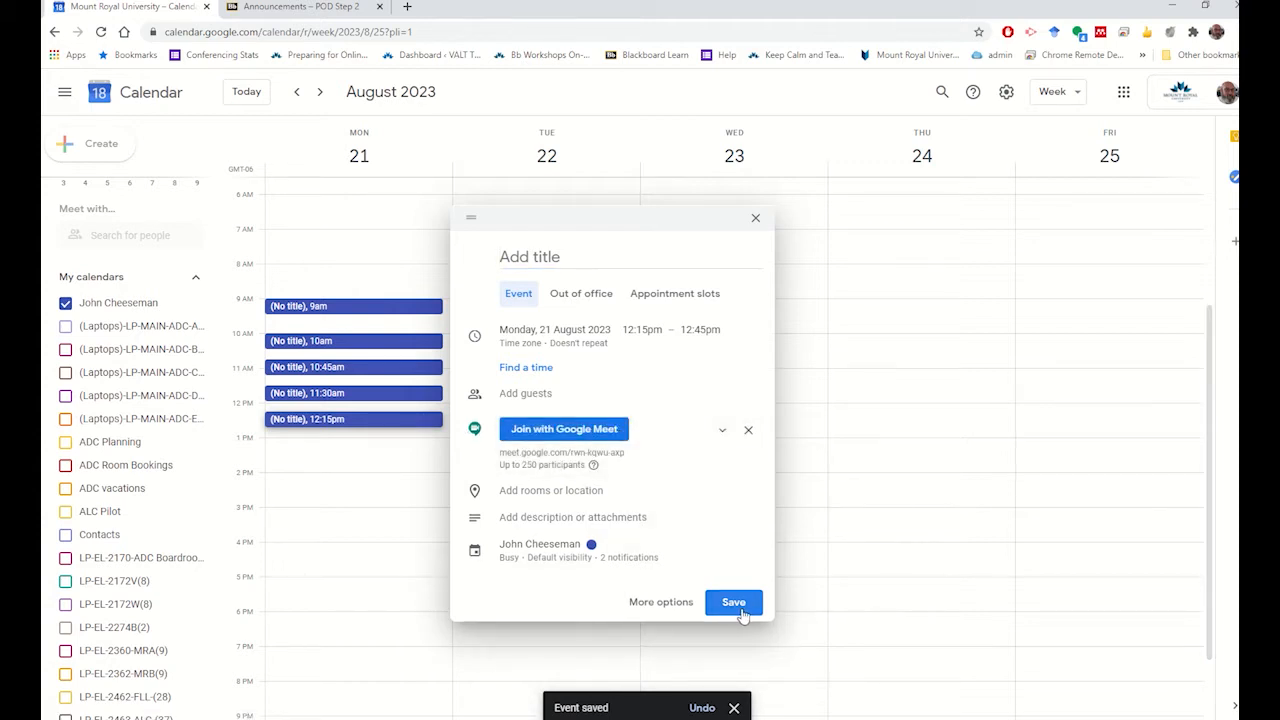
{"action": "left_click", "coordinate": [740, 609]}
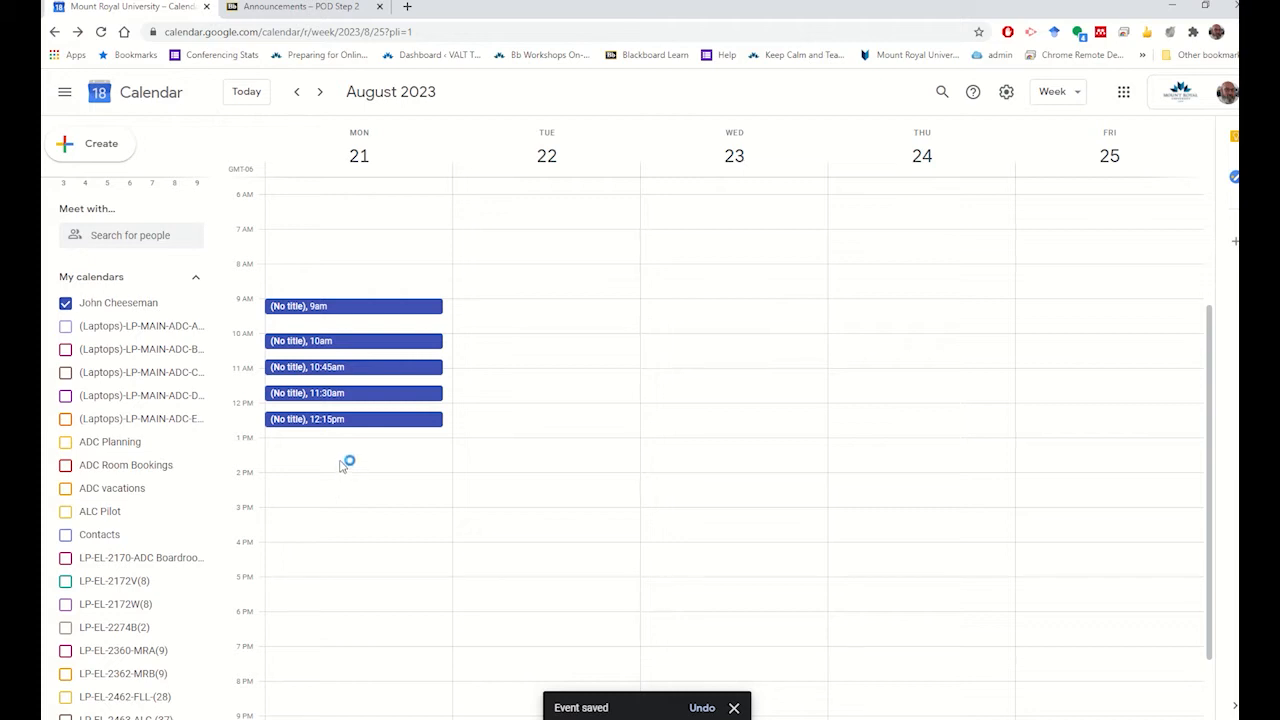
- Copy the Google Meet conference link from Monday's 9am event to the clipboard
{"action": "left_click", "coordinate": [364, 312]}
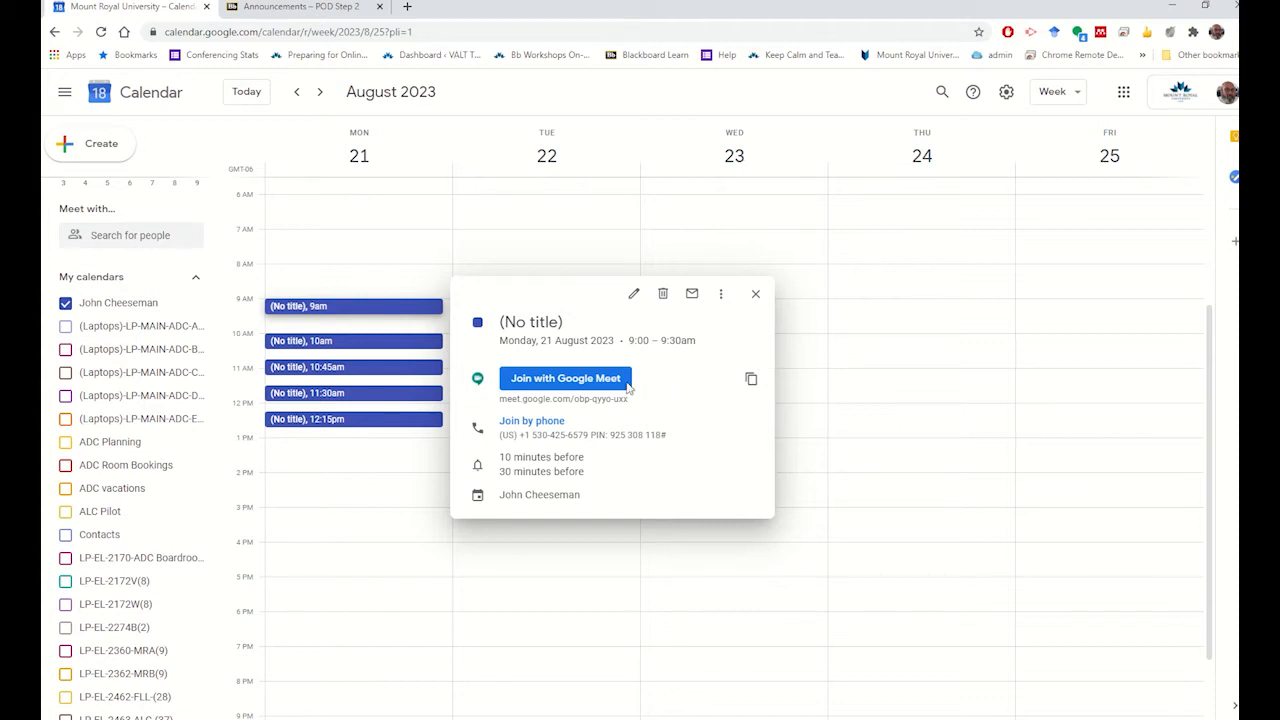
{"action": "left_click", "coordinate": [755, 295]}
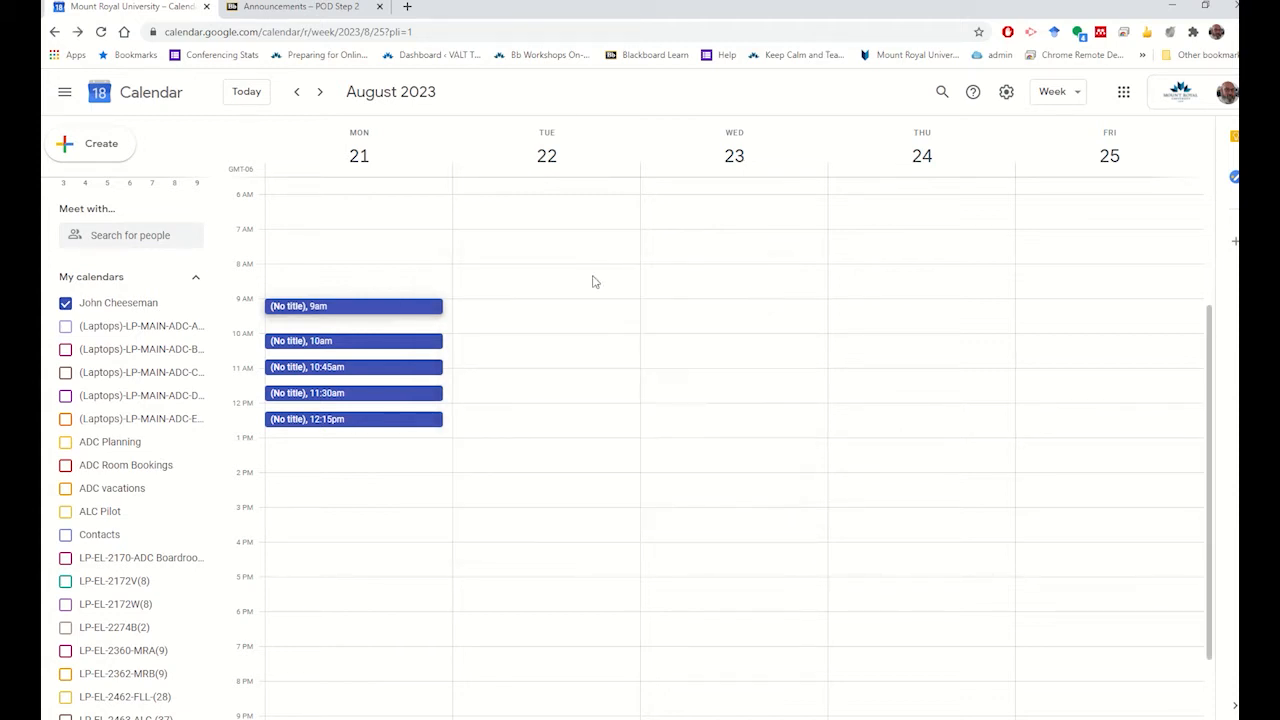
{"action": "left_click", "coordinate": [348, 307]}
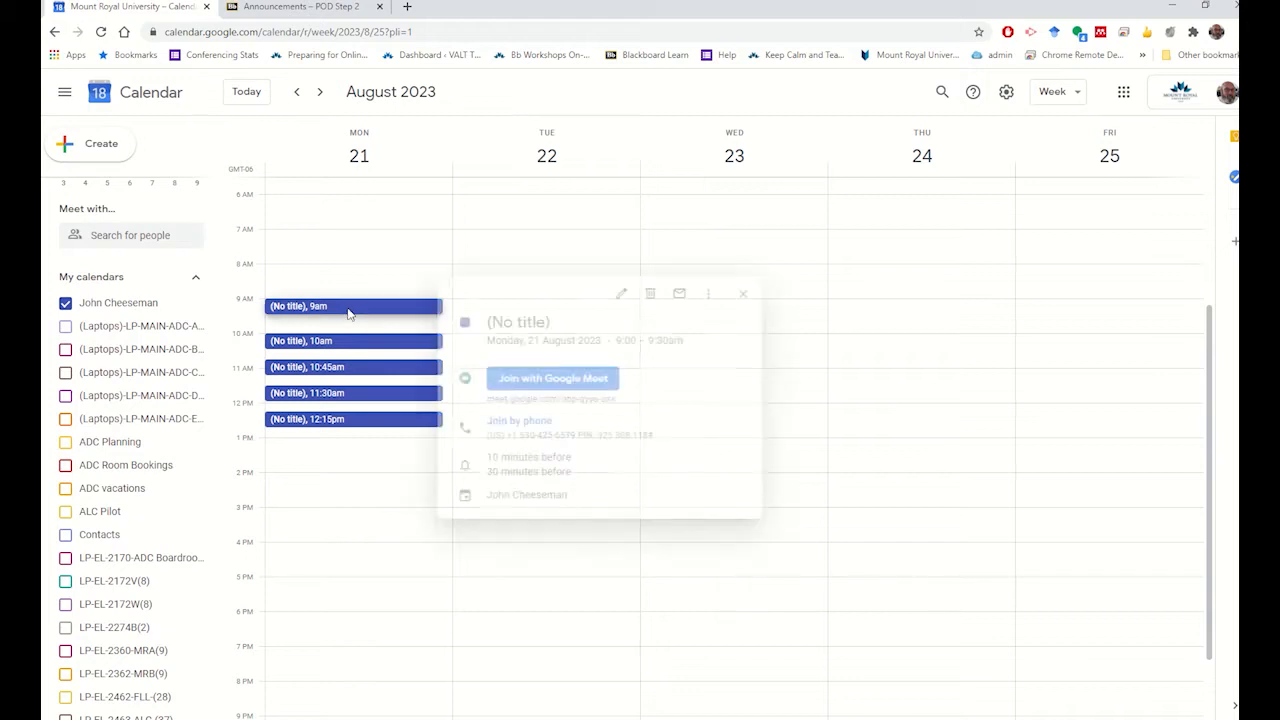
{"action": "mouse_move", "coordinate": [635, 388]}
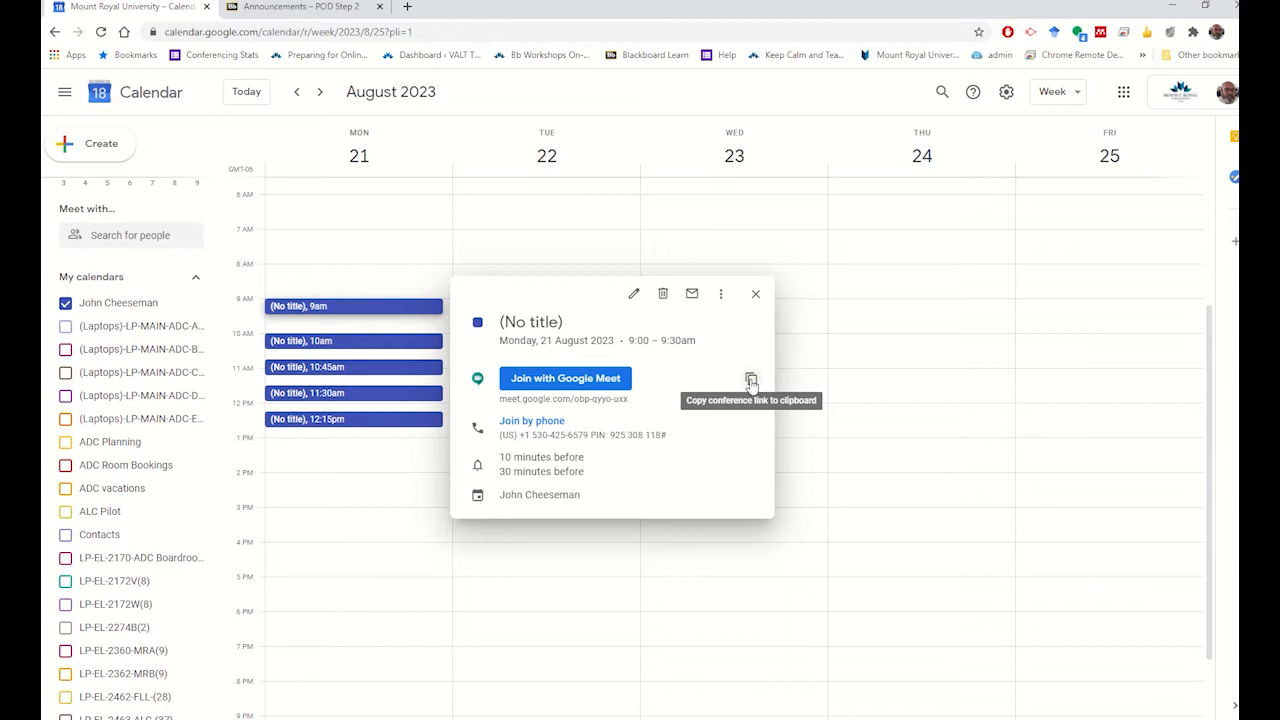
{"action": "left_click", "coordinate": [752, 382]}
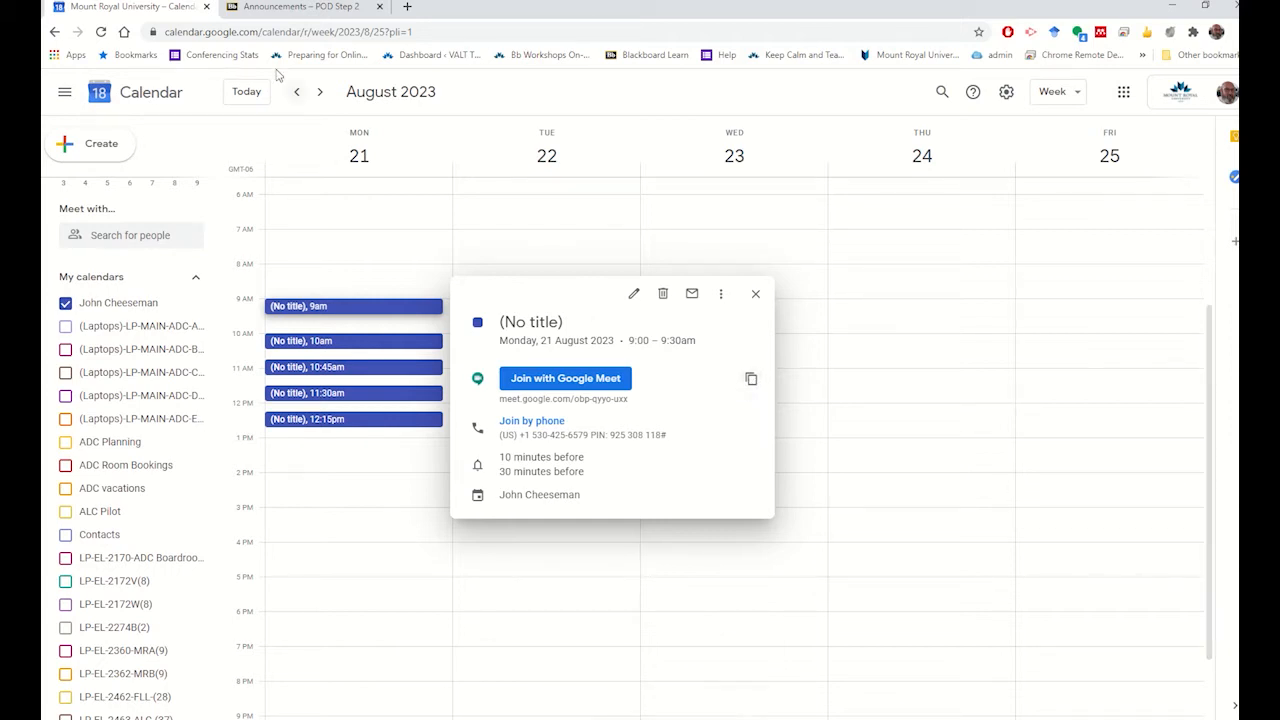
- Switch to Blackboard, add a content area named "Virtual Classroom" available to users, and place it directly below Course Materials in the course menu
{"action": "left_click", "coordinate": [290, 7]}
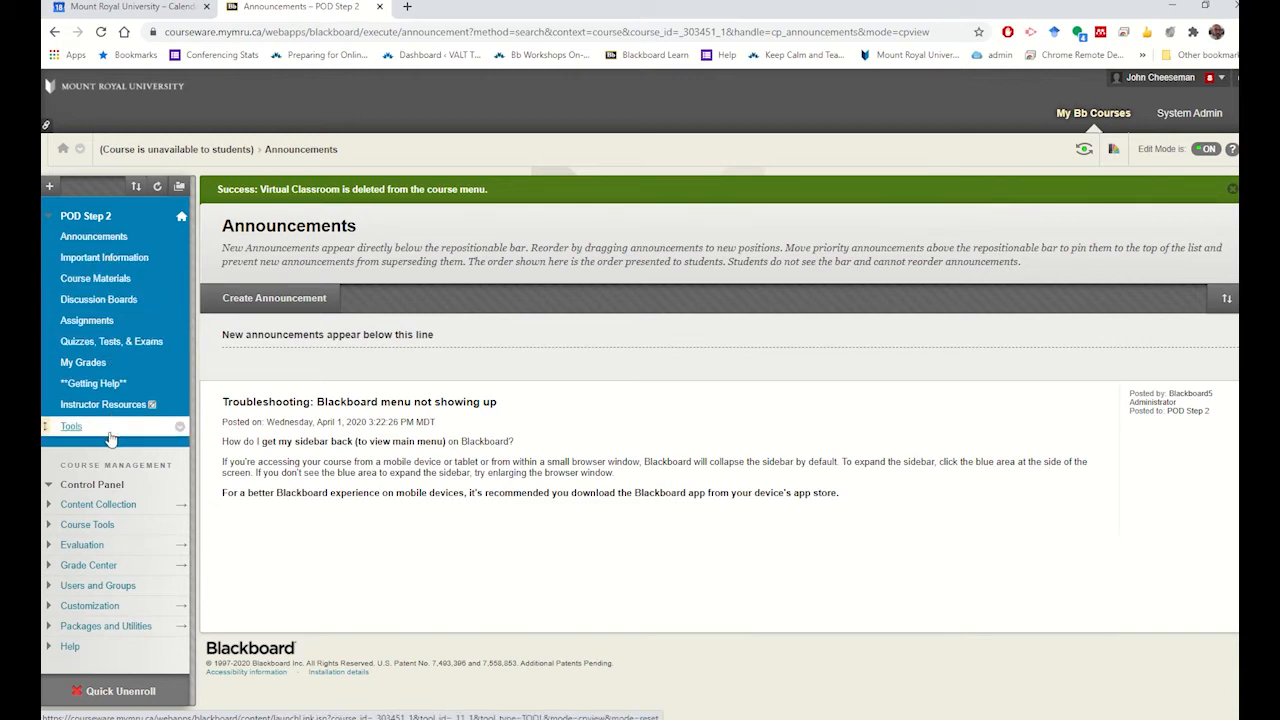
{"action": "left_click", "coordinate": [49, 188]}
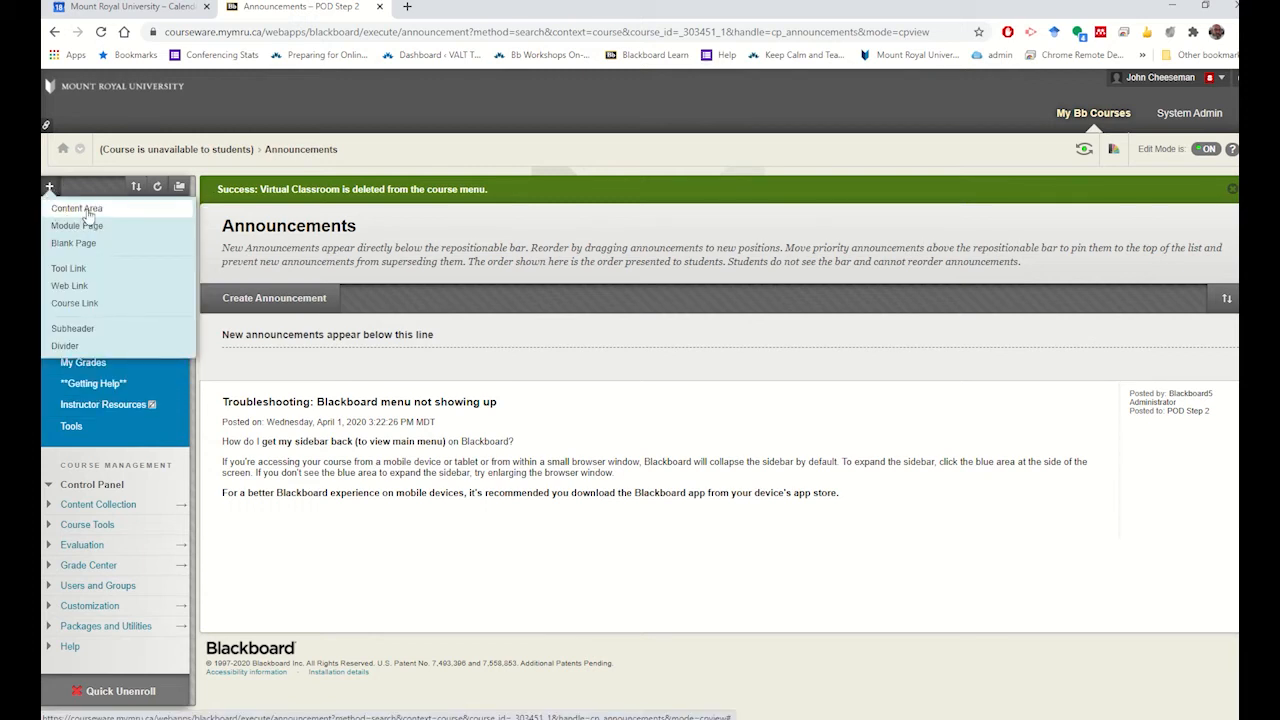
{"action": "left_click", "coordinate": [88, 212]}
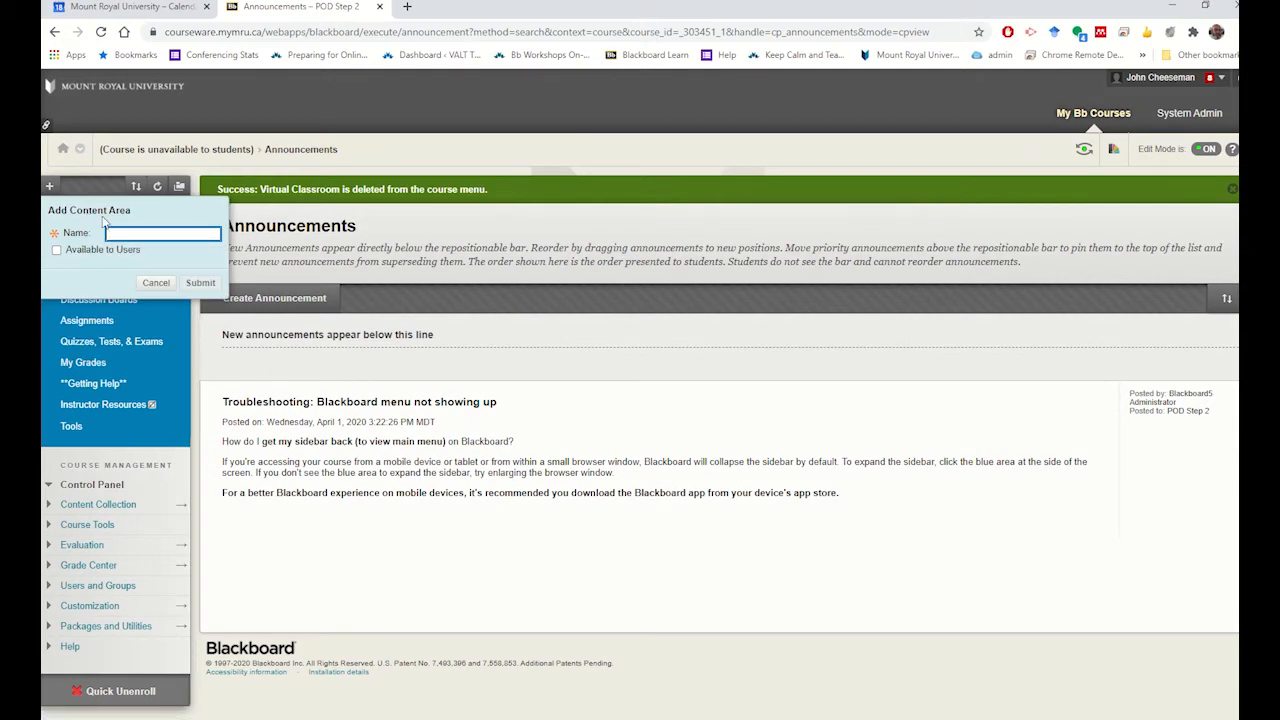
{"action": "type", "text": "Virtual Classroom"}
{"action": "left_click", "coordinate": [57, 251]}
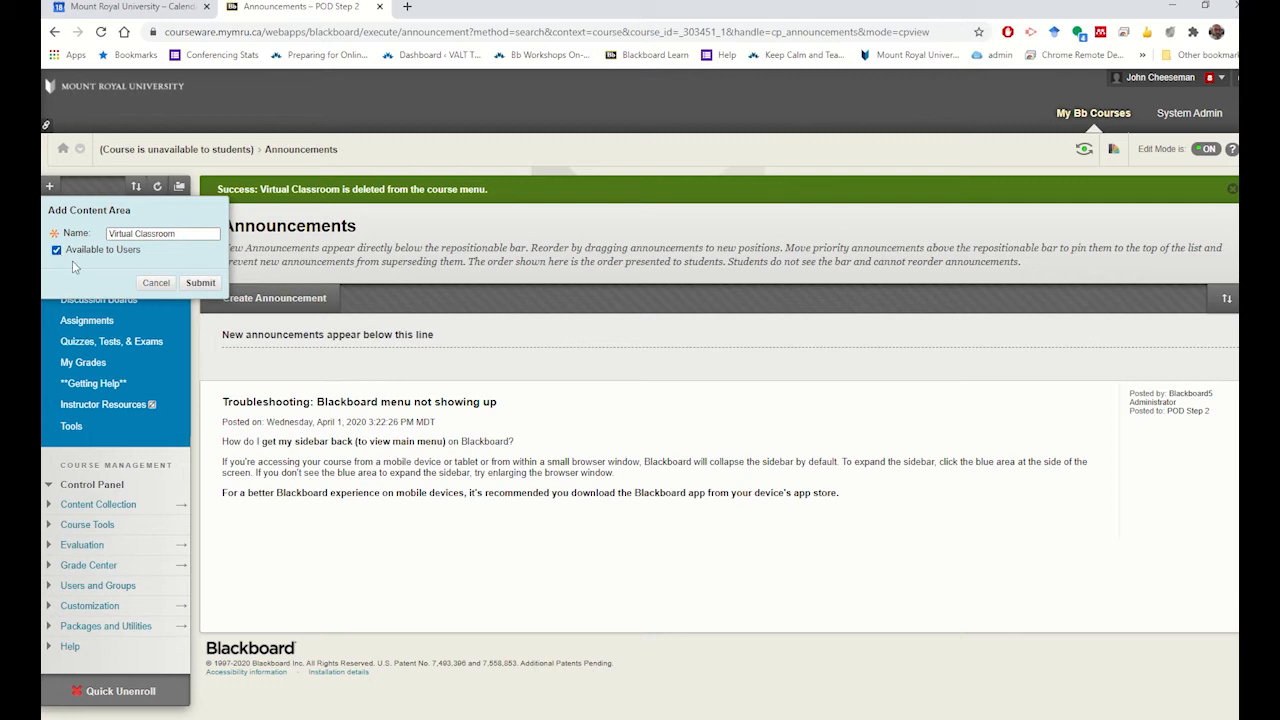
{"action": "left_click", "coordinate": [200, 282]}
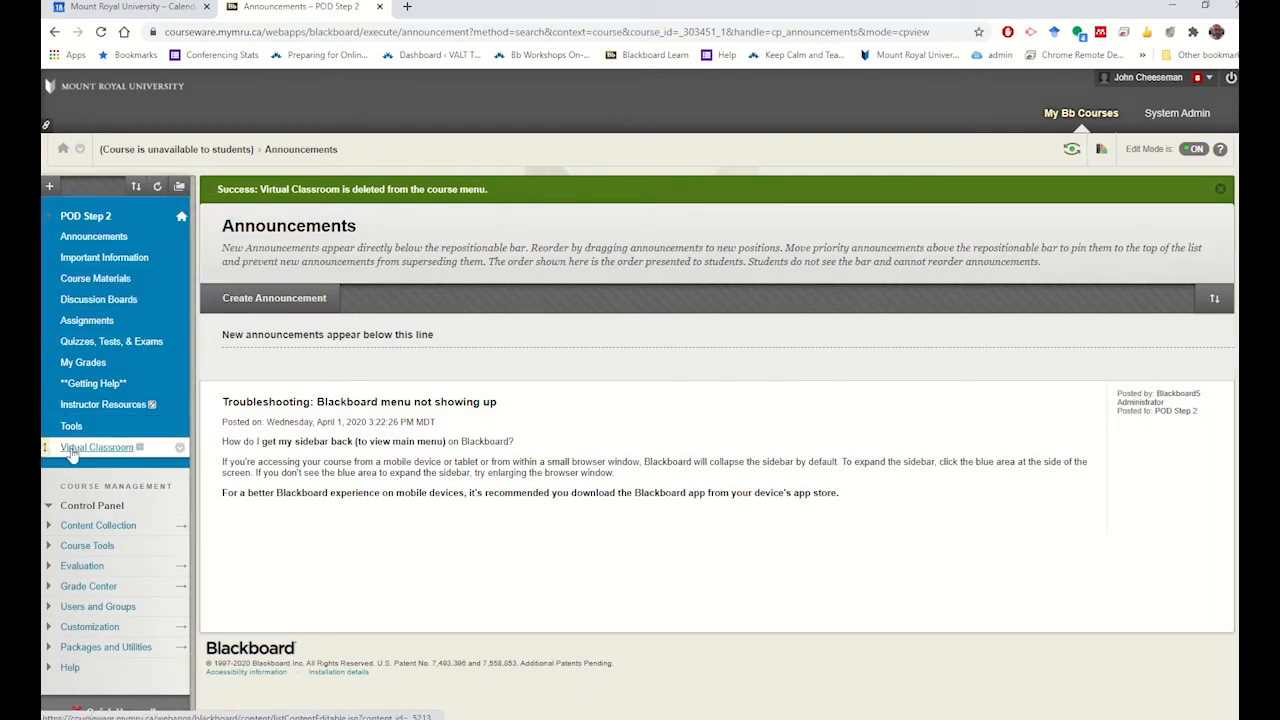
{"action": "left_click_drag", "start_coordinate": [46, 447], "coordinate": [55, 300]}
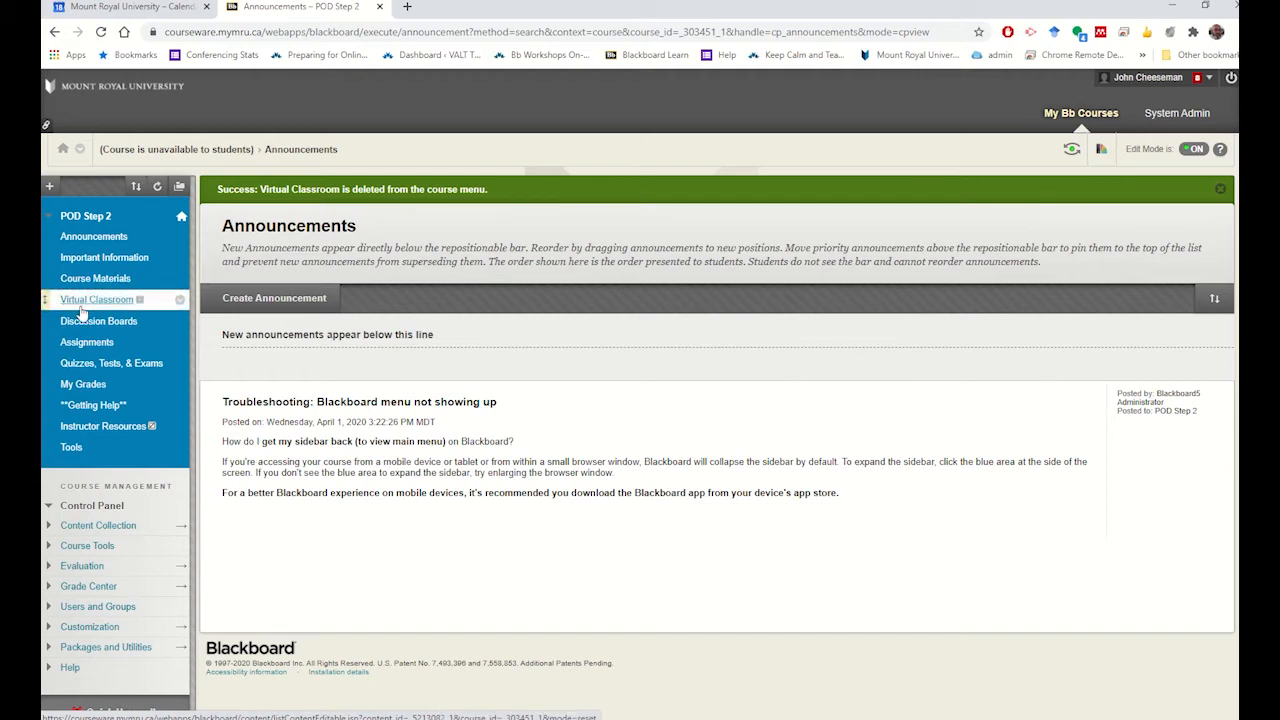
- In the Virtual Classroom content area, create a web link named "Virtual classroom" with the copied Google Meet link as its URL
{"action": "left_click", "coordinate": [99, 304]}
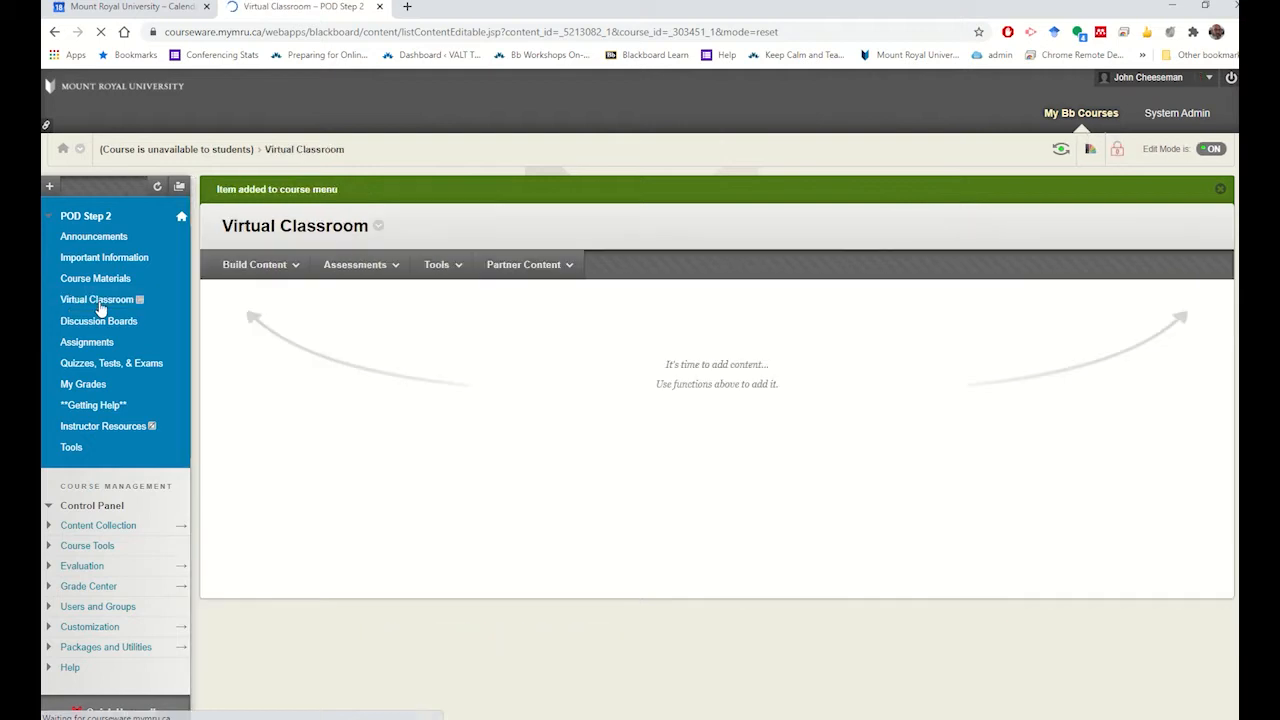
{"action": "left_click", "coordinate": [279, 270]}
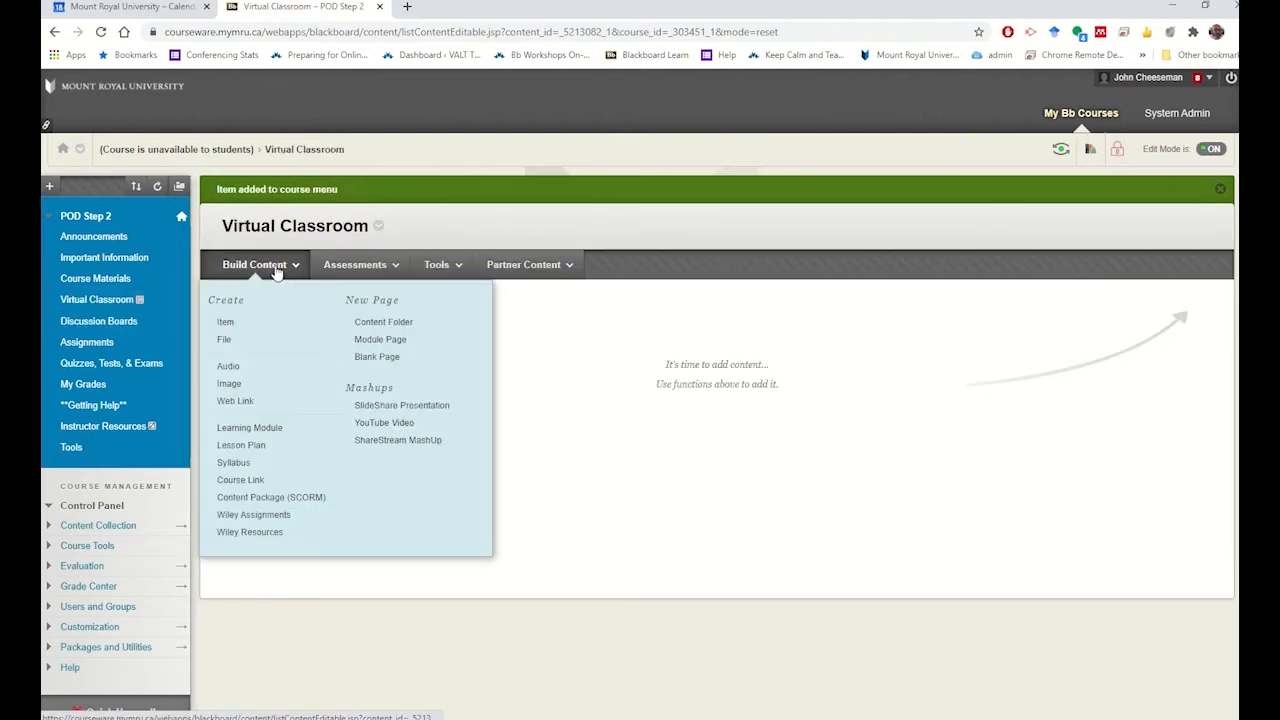
{"action": "left_click", "coordinate": [244, 408]}
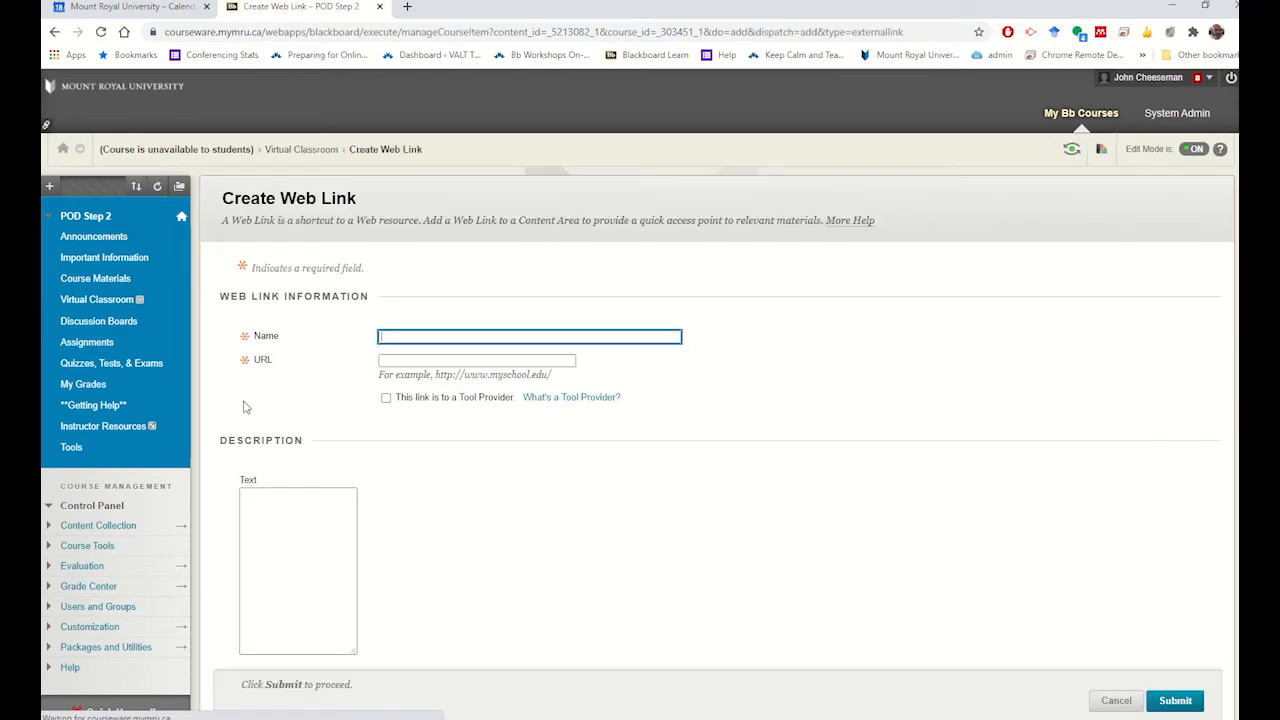
{"action": "left_click", "coordinate": [398, 361]}
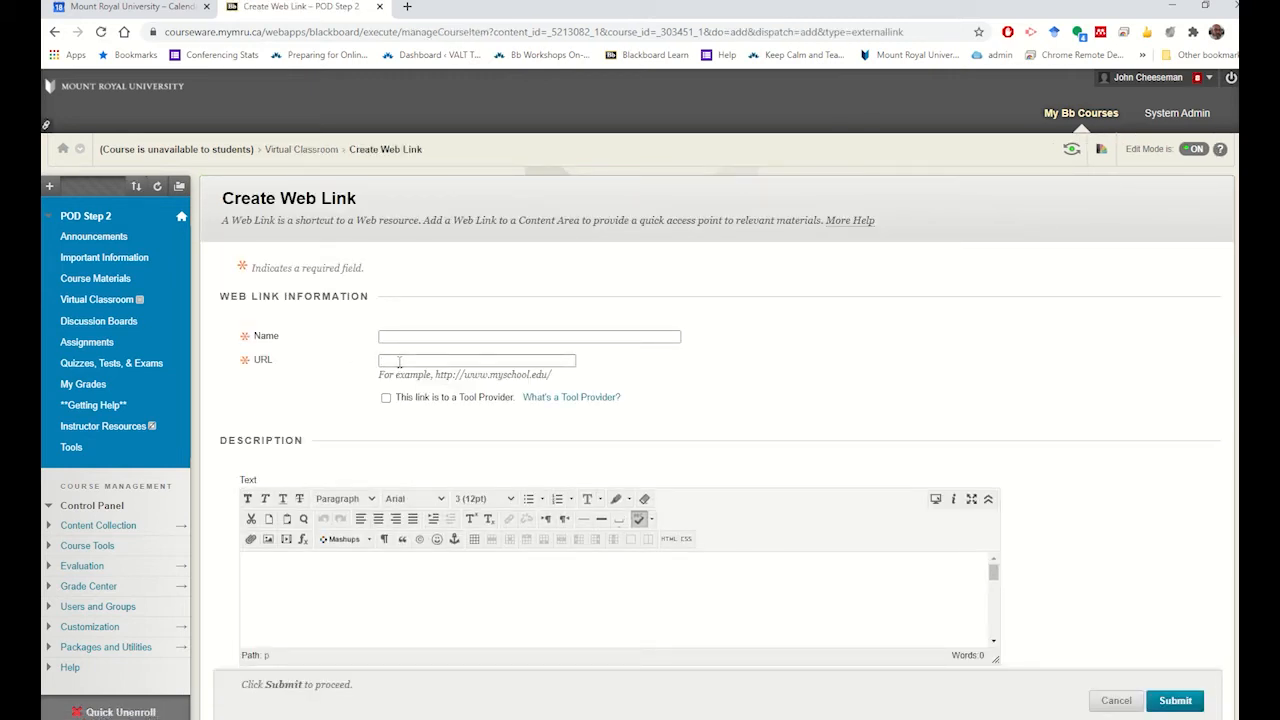
{"action": "key", "text": "ctrl+v"}
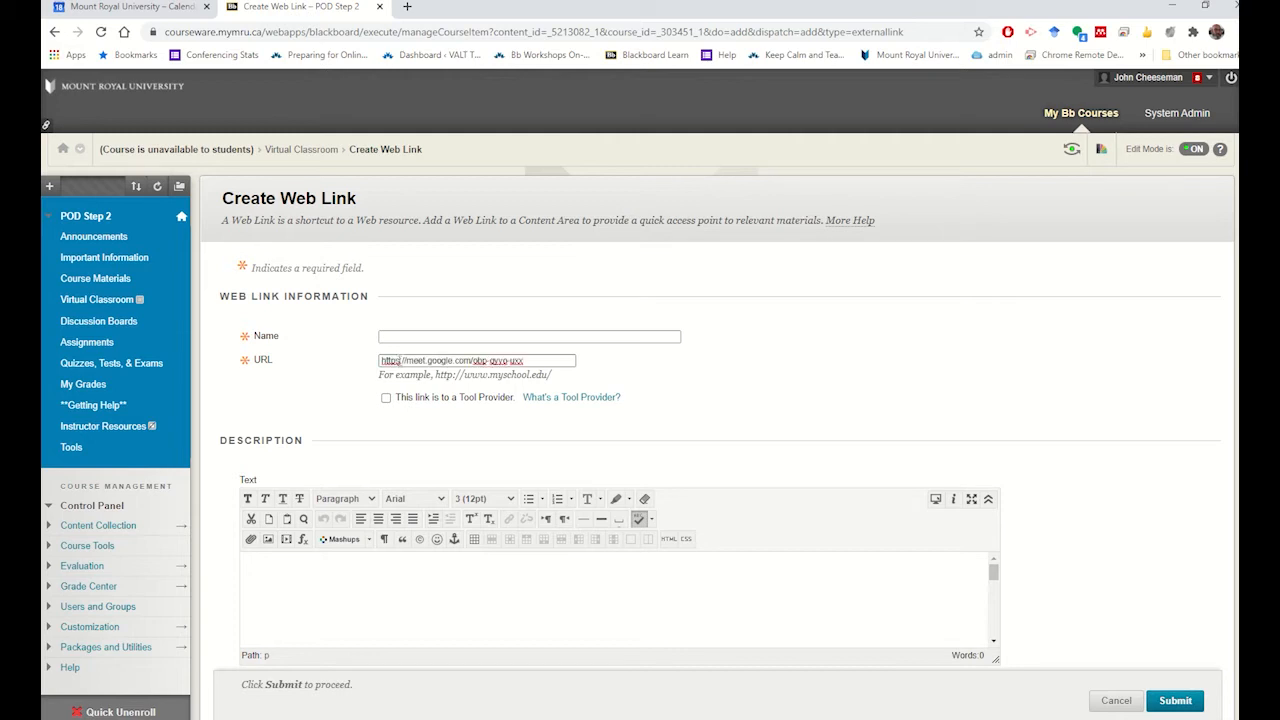
{"action": "left_click", "coordinate": [406, 335]}
{"action": "type", "text": "Vitr"}
{"action": "key", "text": "BackSpace"}
{"action": "type", "text": "lassroom"}
{"action": "left_click", "coordinate": [406, 333]}
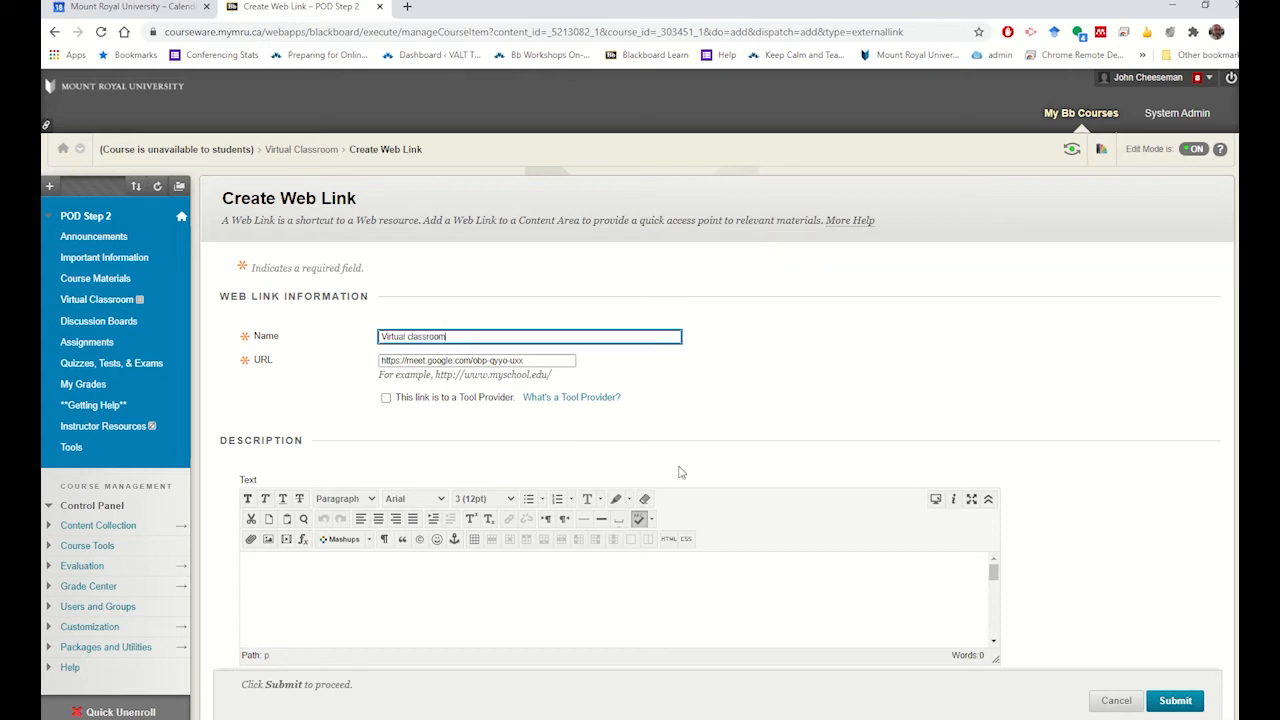
{"action": "left_click", "coordinate": [1176, 701]}
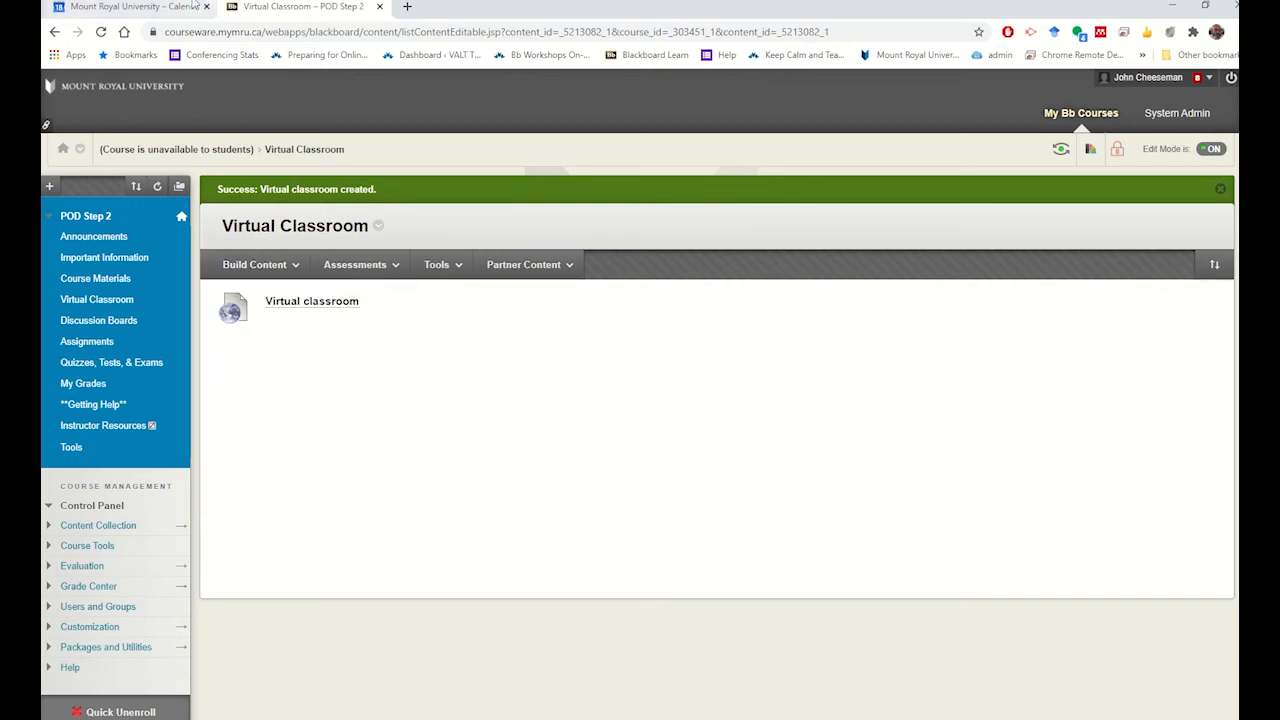
- Switch back to Google Calendar and copy the Google Meet conference link from Monday's 10am event
{"action": "left_click", "coordinate": [143, 17]}
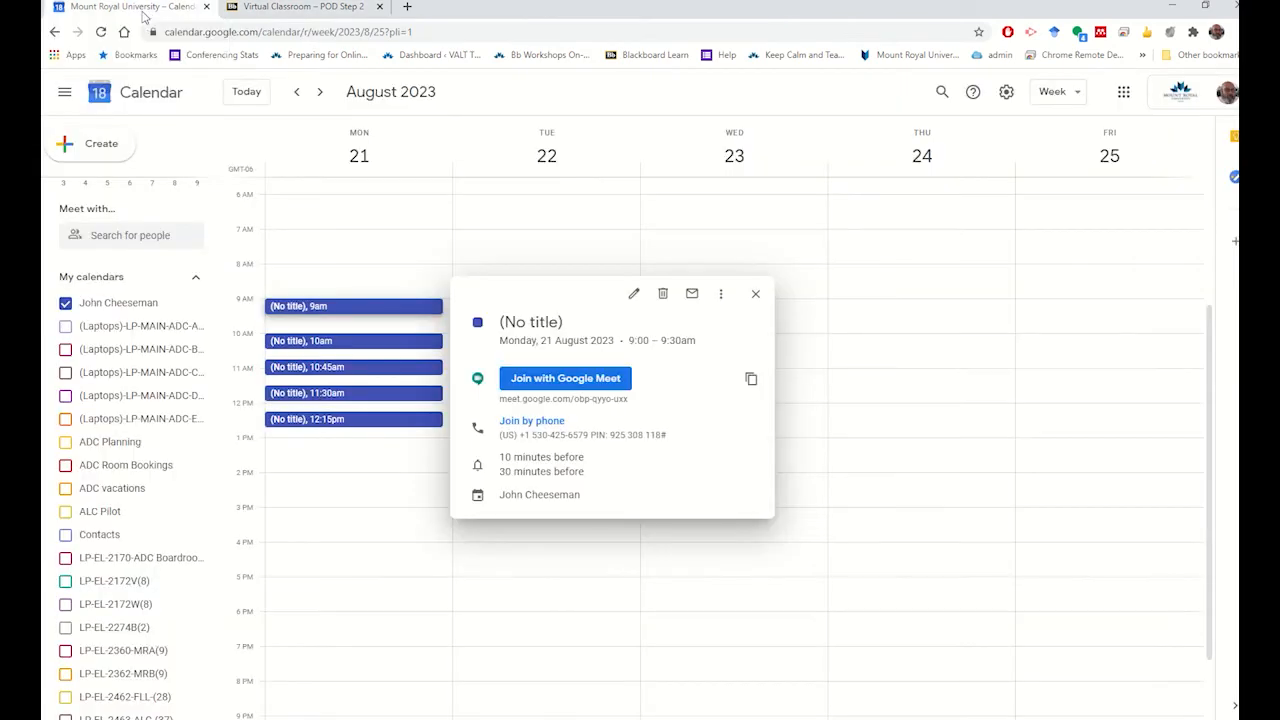
{"action": "left_click", "coordinate": [756, 297]}
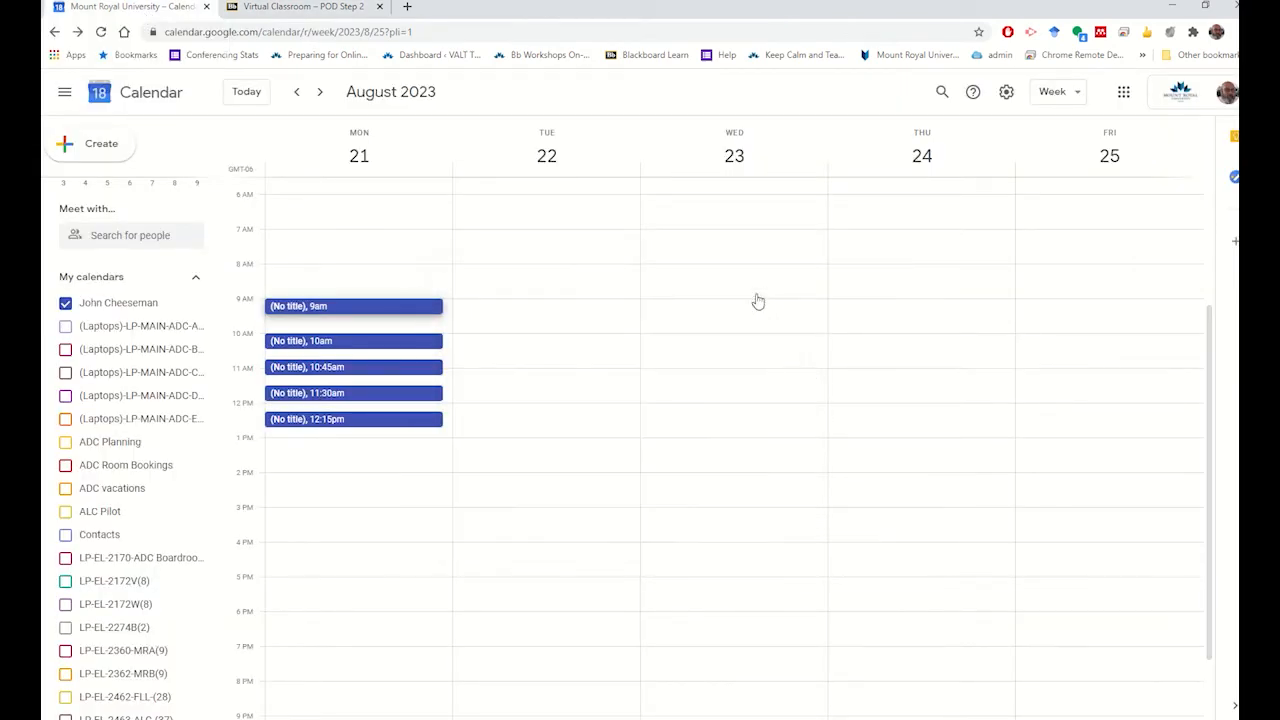
{"action": "left_click", "coordinate": [371, 344]}
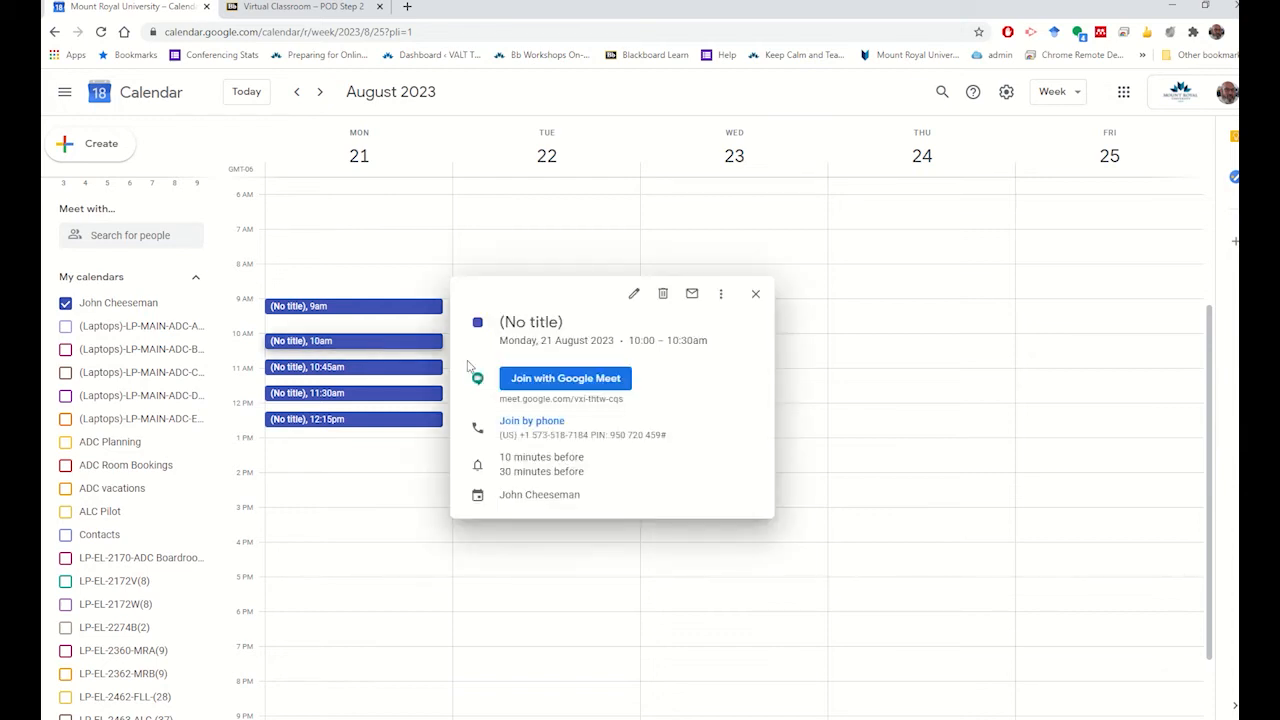
{"action": "left_click", "coordinate": [751, 380]}
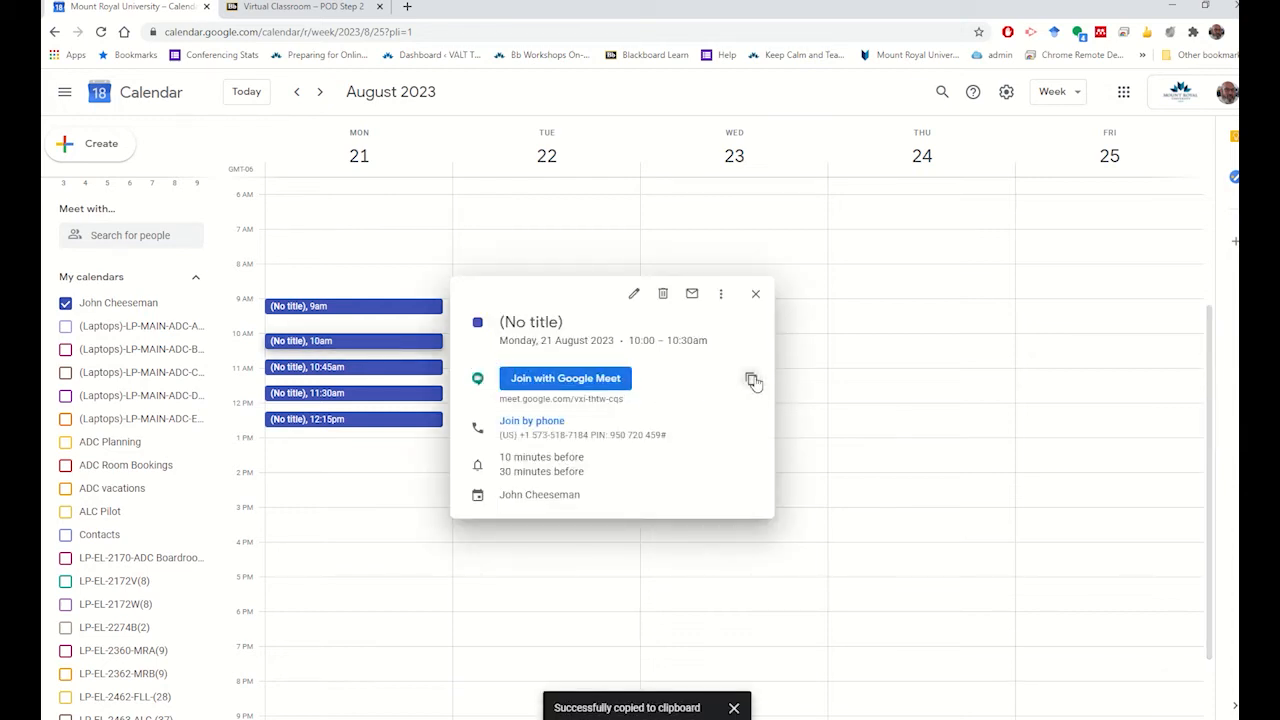
- Switch to Blackboard and add a web link named "Breakout 1" to the Virtual Classroom area, using the copied Google Meet link as its URL
{"action": "left_click", "coordinate": [295, 10]}
{"action": "left_click", "coordinate": [277, 264]}
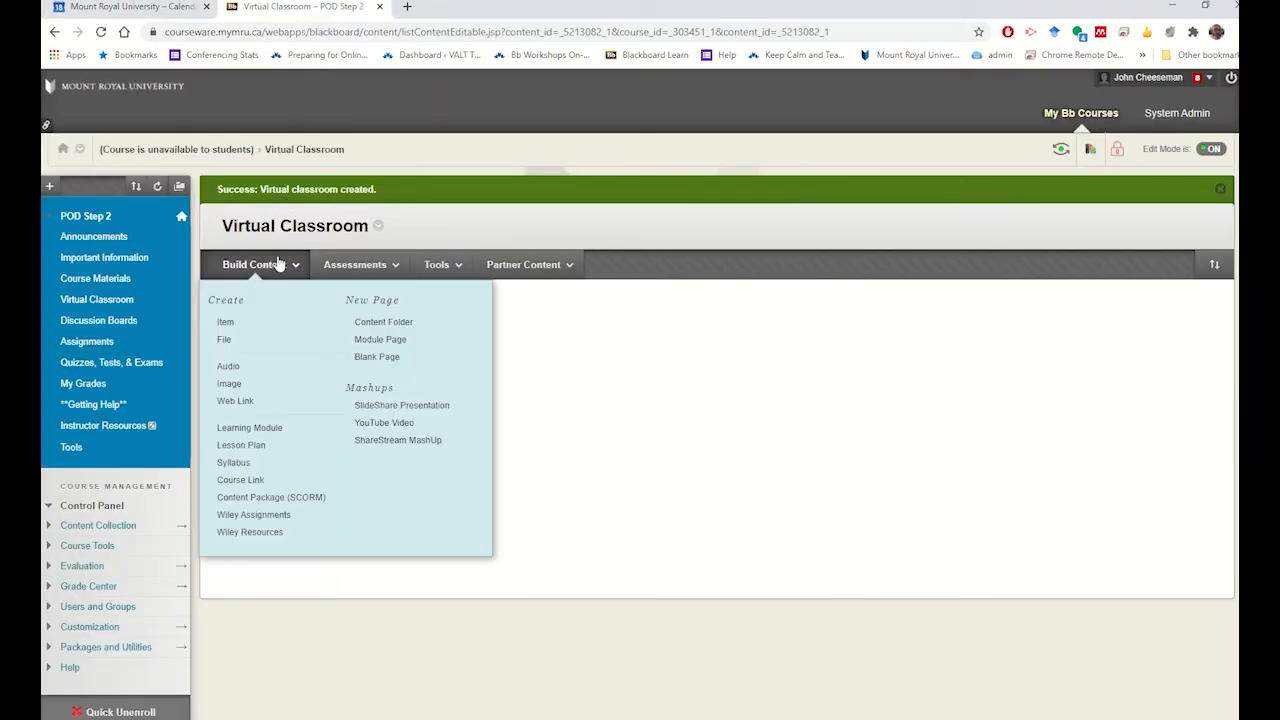
{"action": "left_click", "coordinate": [250, 402]}
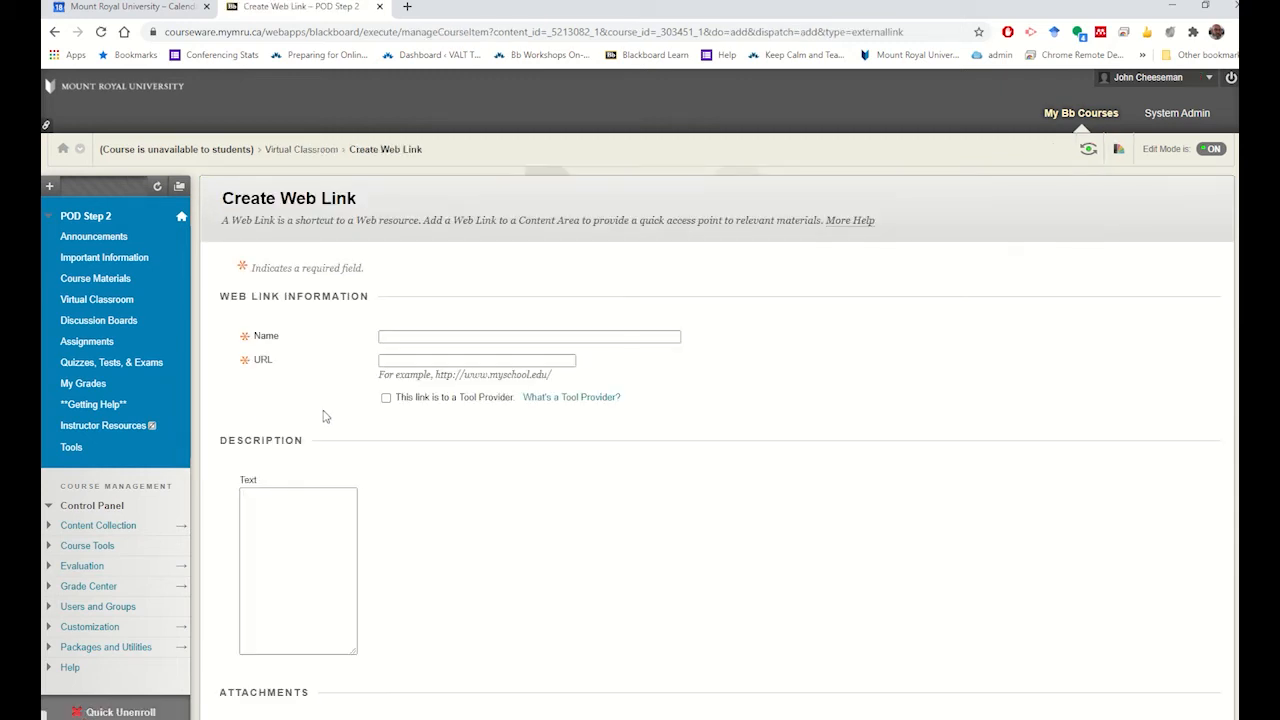
{"action": "type", "text": "Br"}
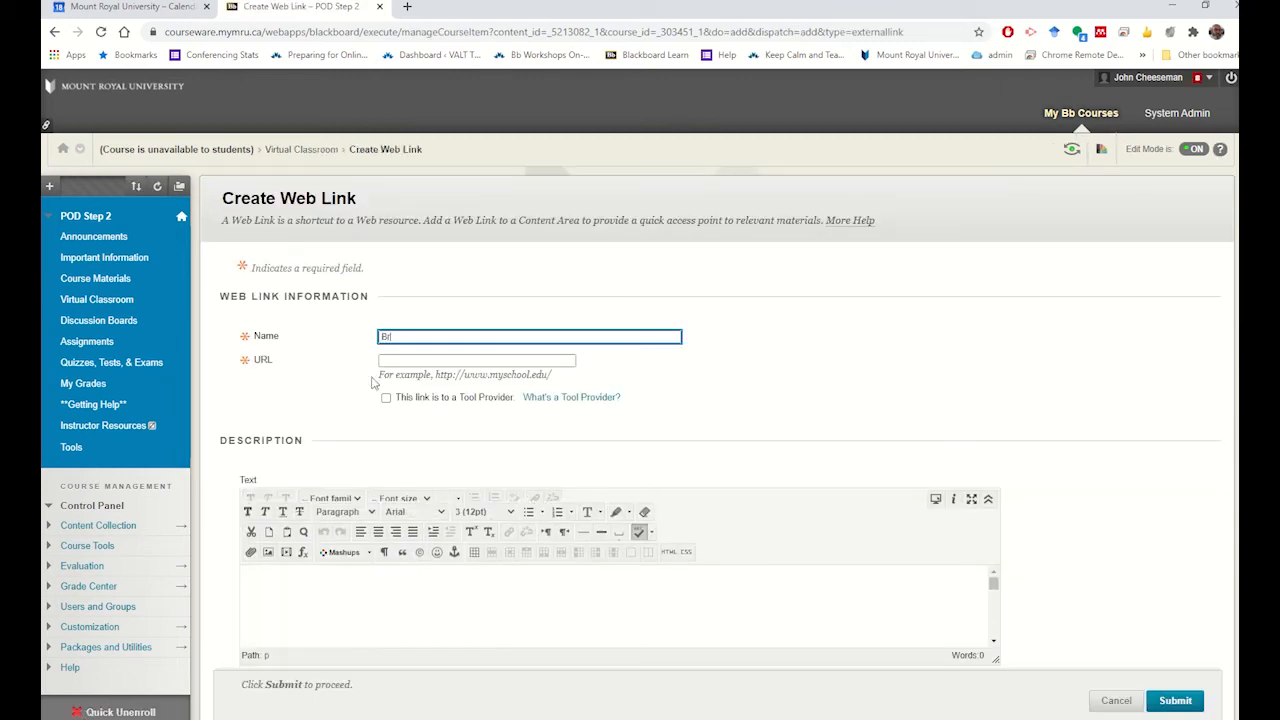
{"action": "type", "text": "eakout 1"}
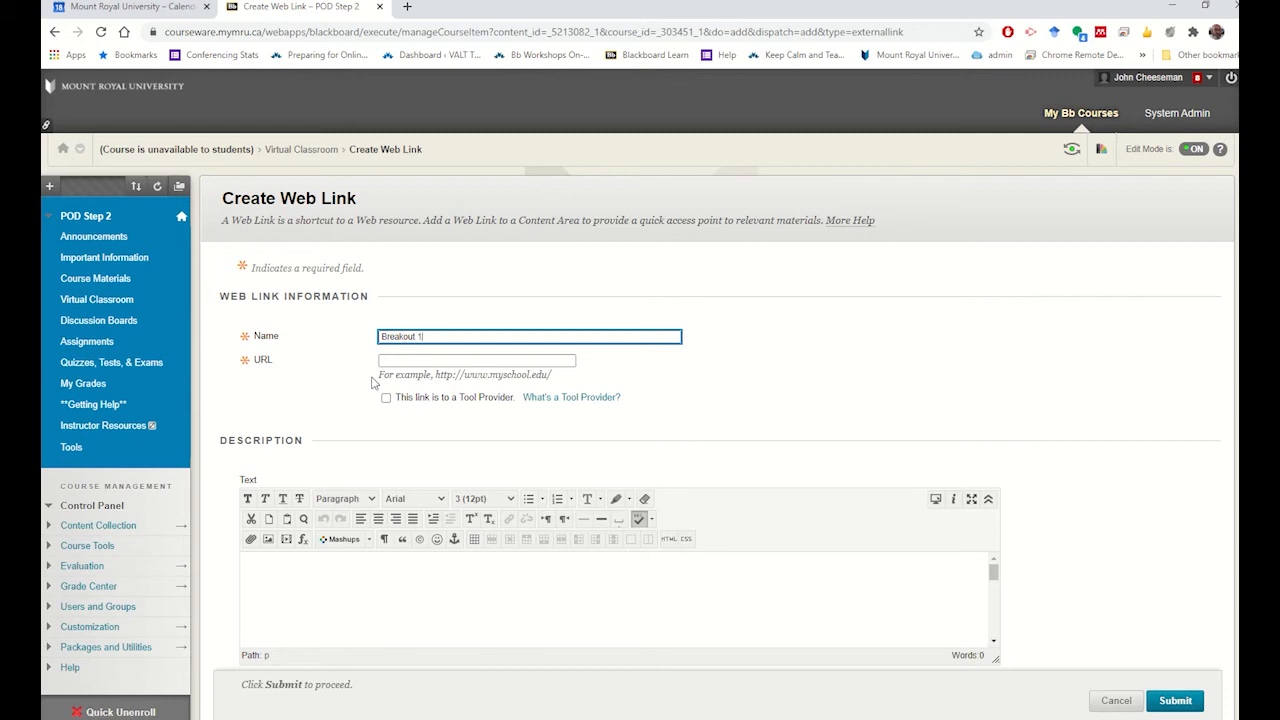
{"action": "left_click", "coordinate": [425, 360]}
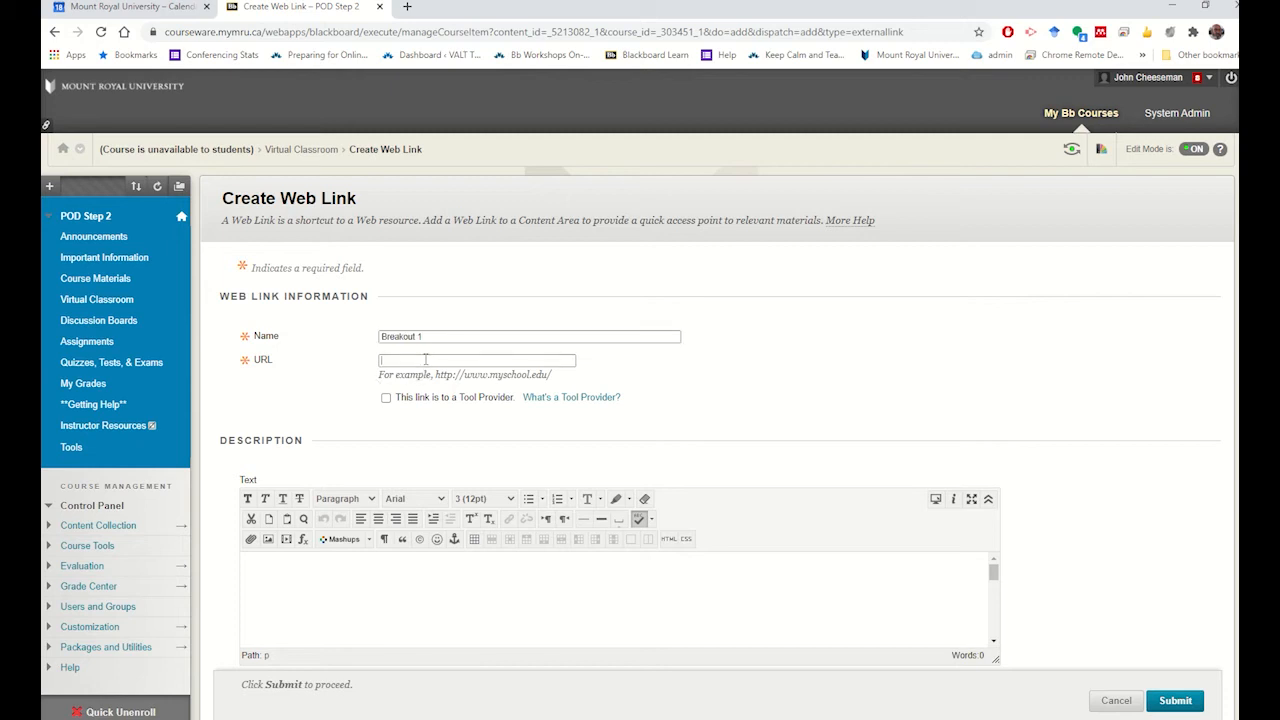
{"action": "key", "text": "ctrl+v"}
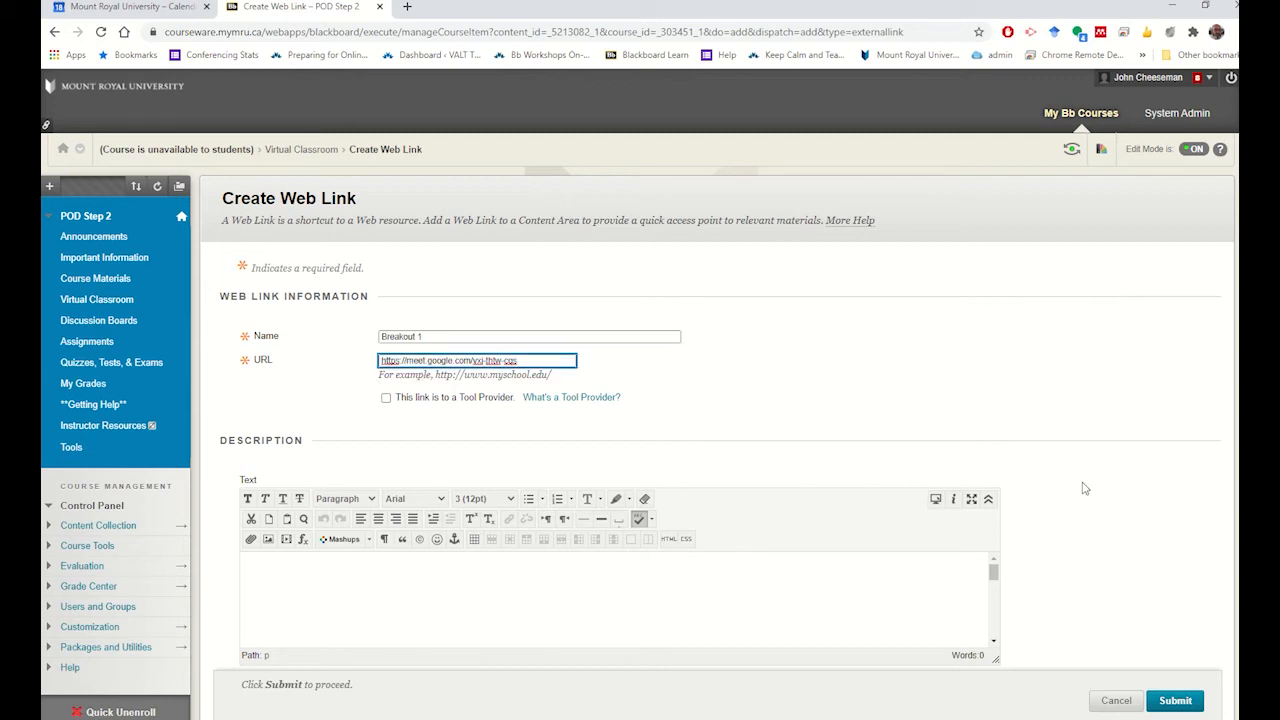
{"action": "left_click", "coordinate": [1176, 704]}
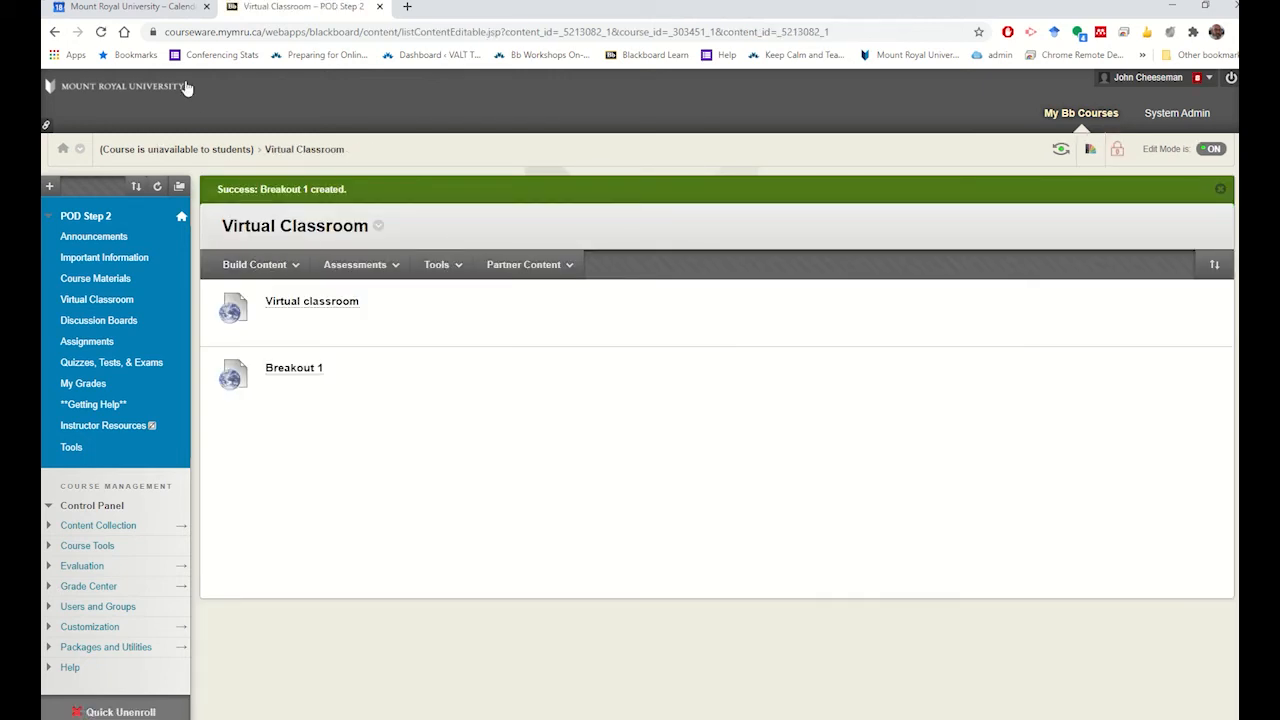
- Switch to Google Calendar and copy the Google Meet conference link from Monday's 10:45am event
{"action": "left_click", "coordinate": [145, 8]}
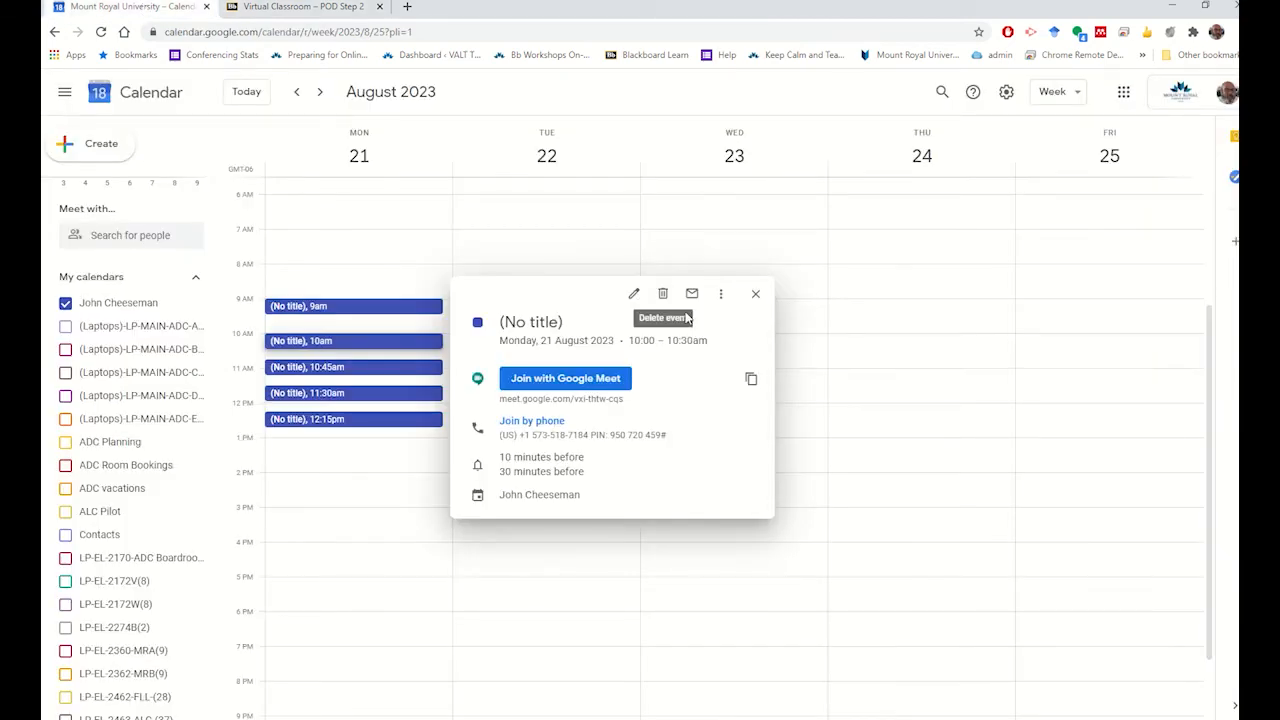
{"action": "left_click", "coordinate": [755, 295]}
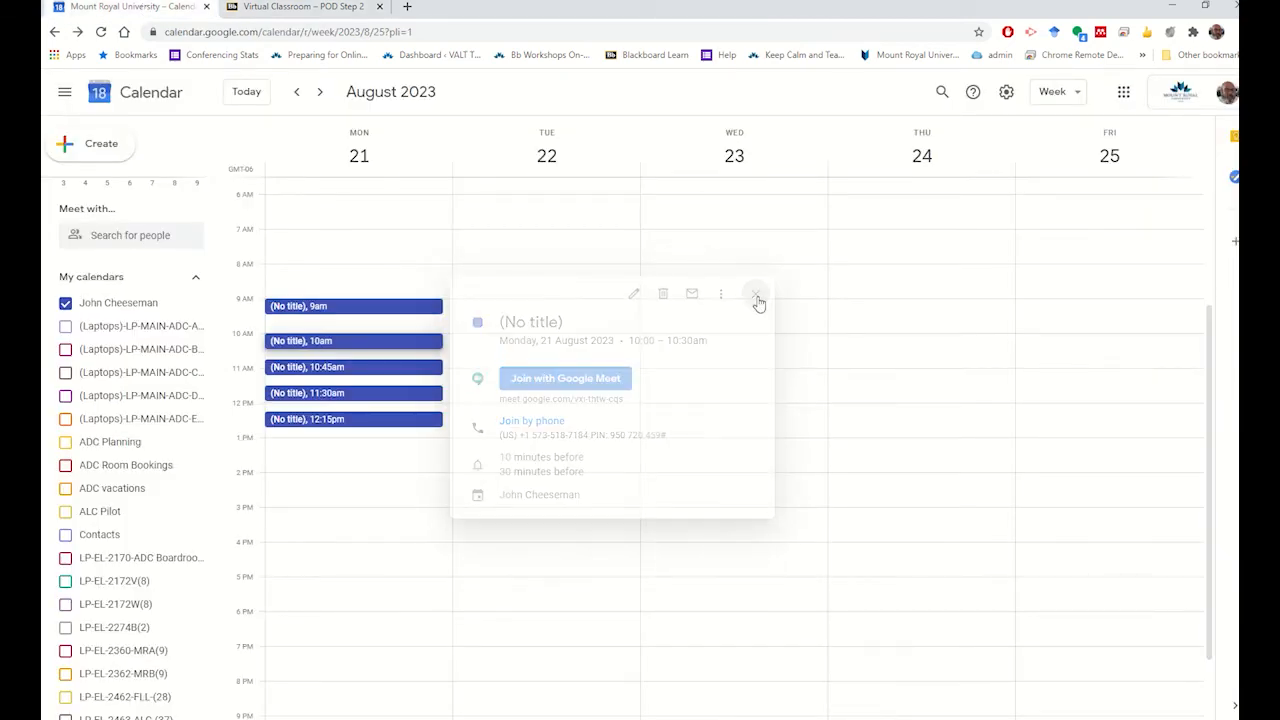
{"action": "left_click", "coordinate": [380, 371]}
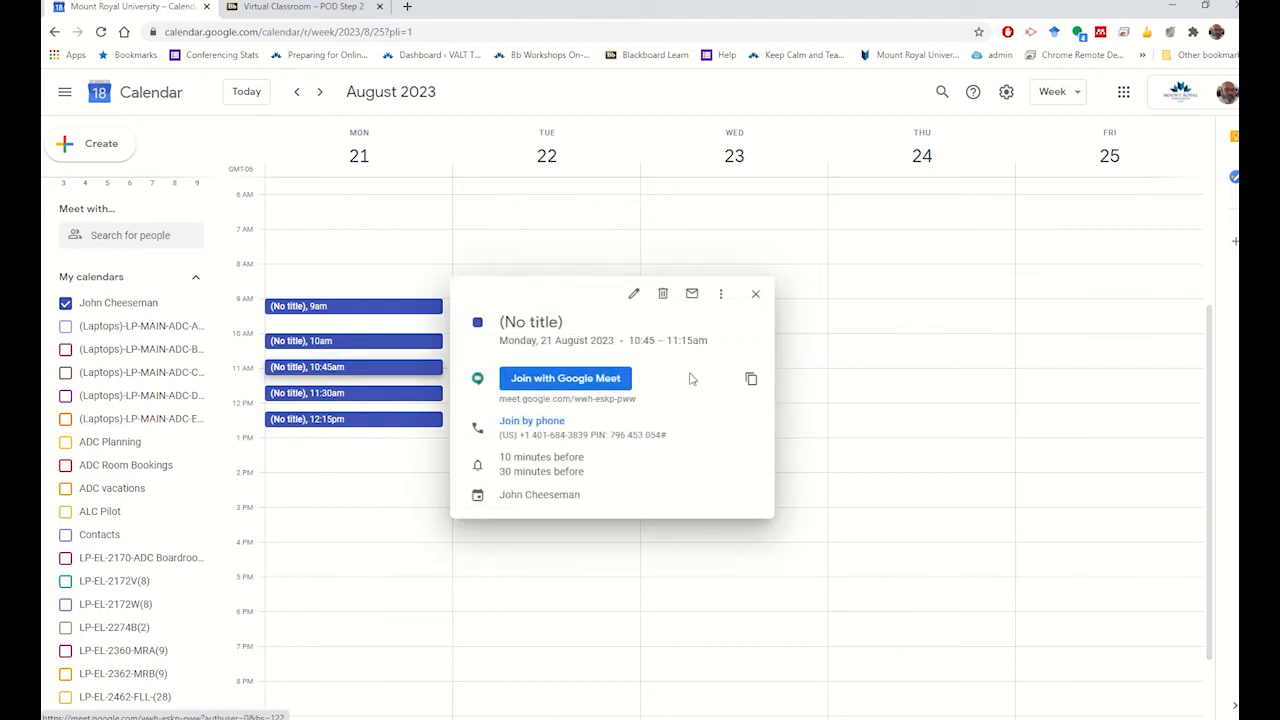
{"action": "left_click", "coordinate": [752, 388]}
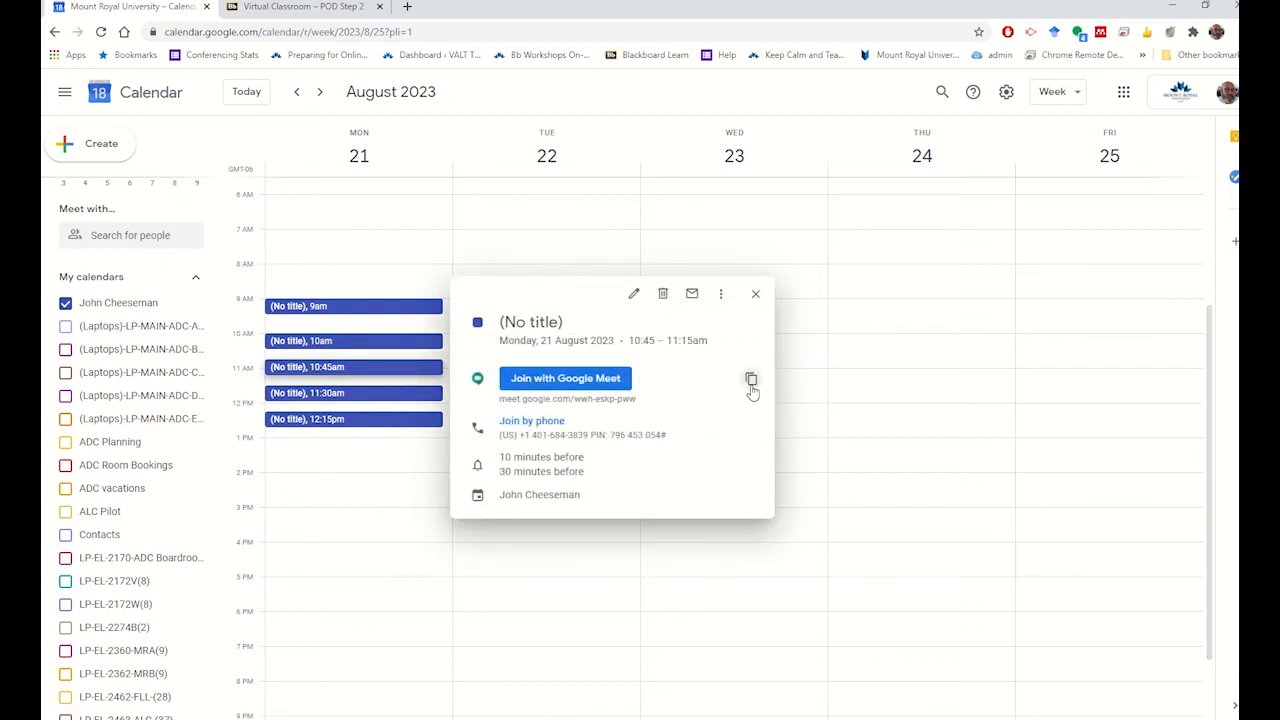
- Switch to Blackboard and add a web link named "Breakout 2" to the Virtual Classroom area, using the copied Google Meet link as its URL
{"action": "left_click", "coordinate": [262, 10]}
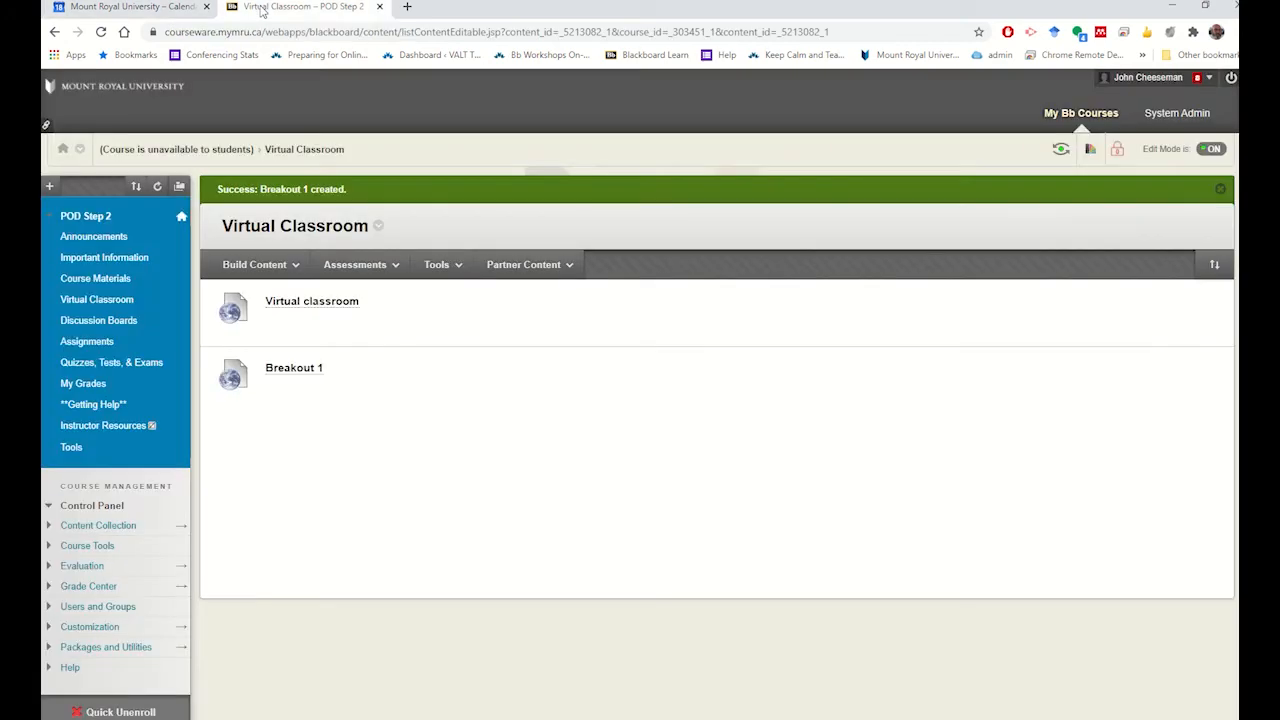
{"action": "left_click", "coordinate": [268, 264]}
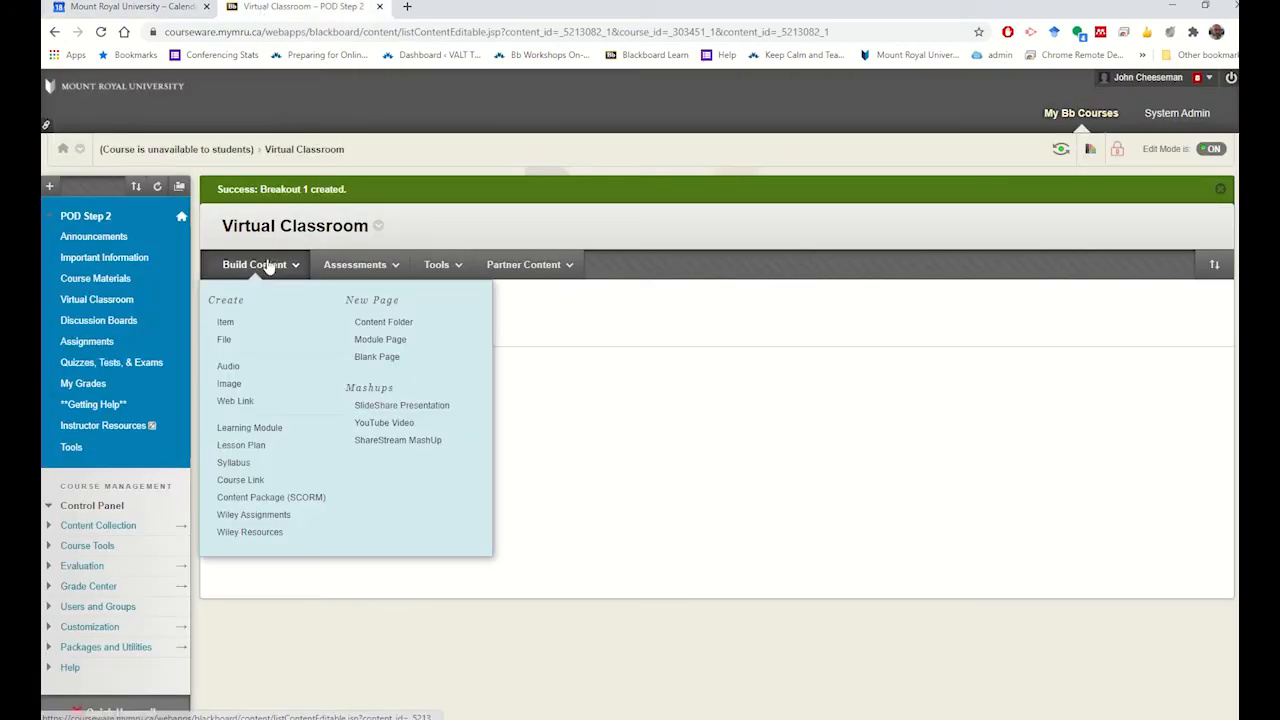
{"action": "left_click", "coordinate": [251, 401]}
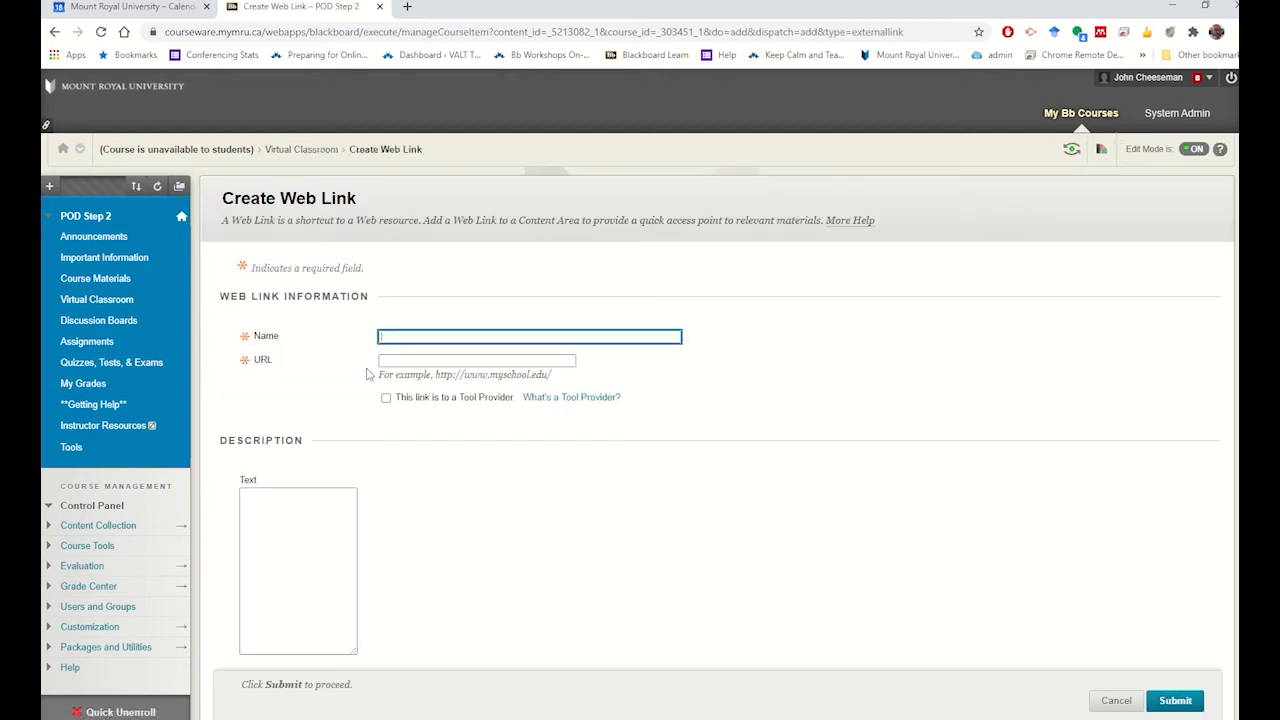
{"action": "type", "text": "Breakou"}
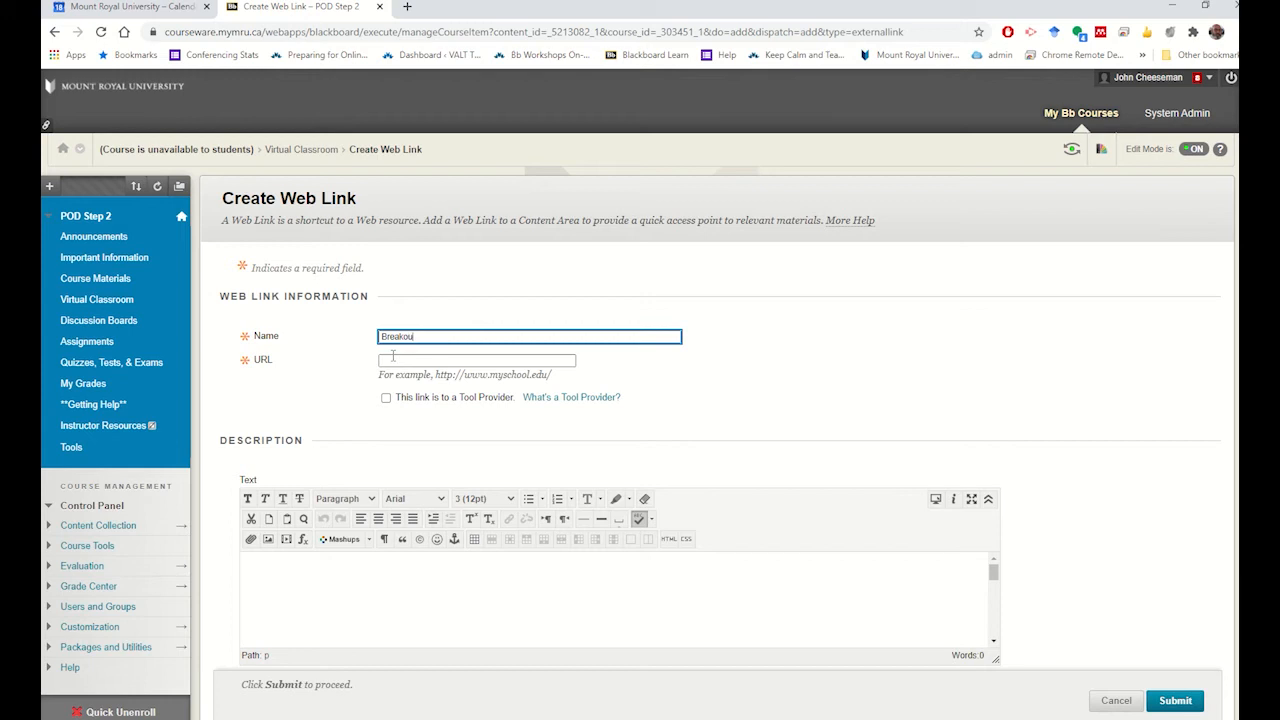
{"action": "type", "text": "t 2"}
{"action": "left_click", "coordinate": [400, 357]}
{"action": "key", "text": "ctrl+v"}
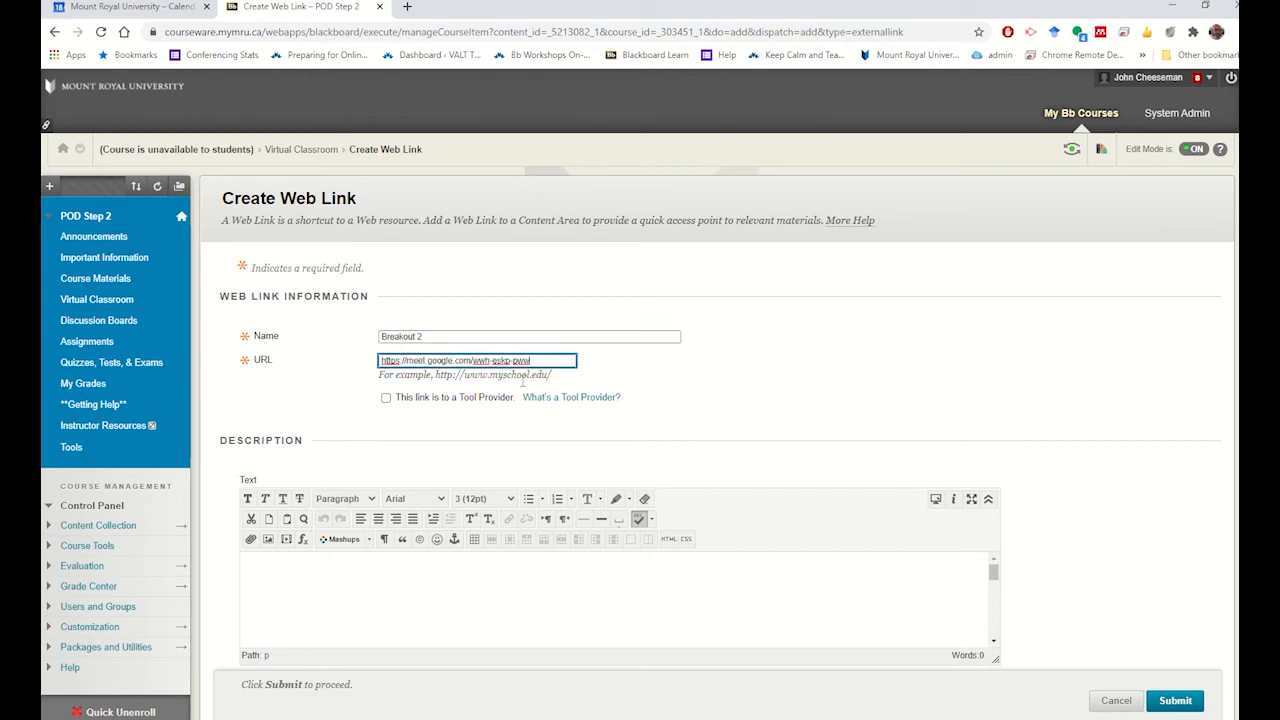
{"action": "left_click", "coordinate": [1177, 703]}
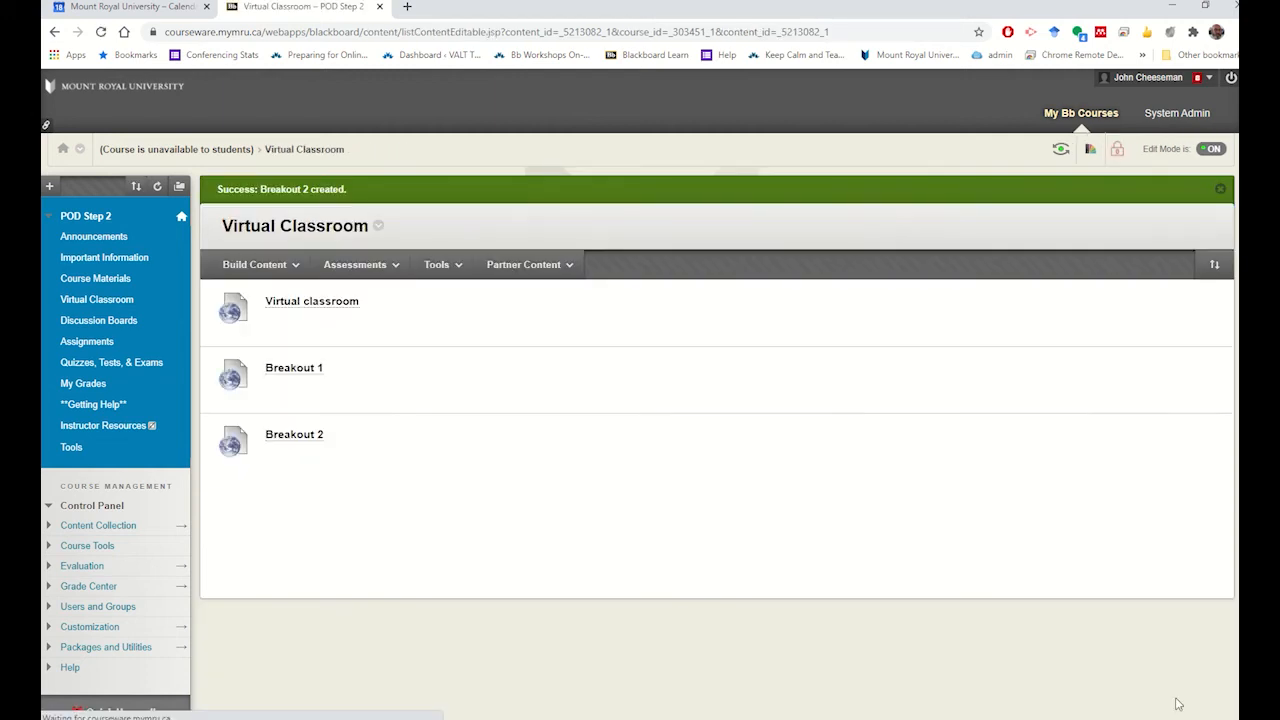
- Return to Google Calendar and copy the Google Meet conference link from Monday's 11:30am event
{"action": "left_click", "coordinate": [133, 12]}
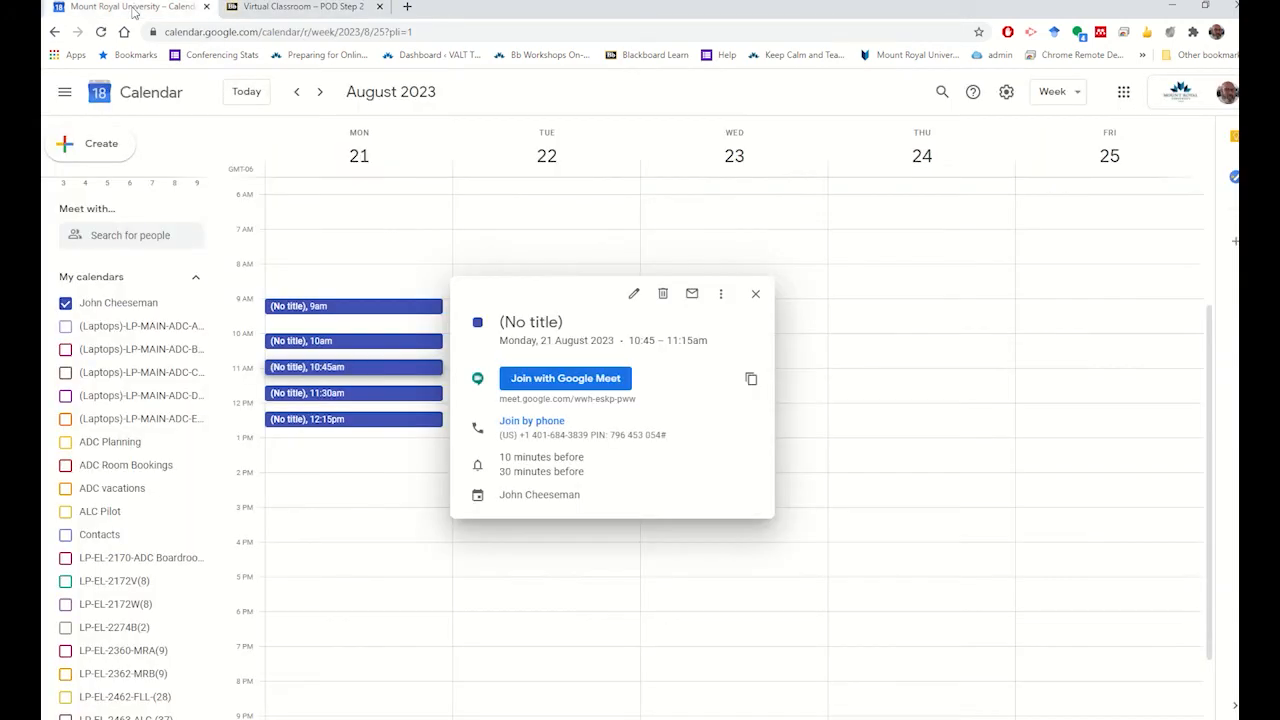
{"action": "left_click", "coordinate": [756, 297]}
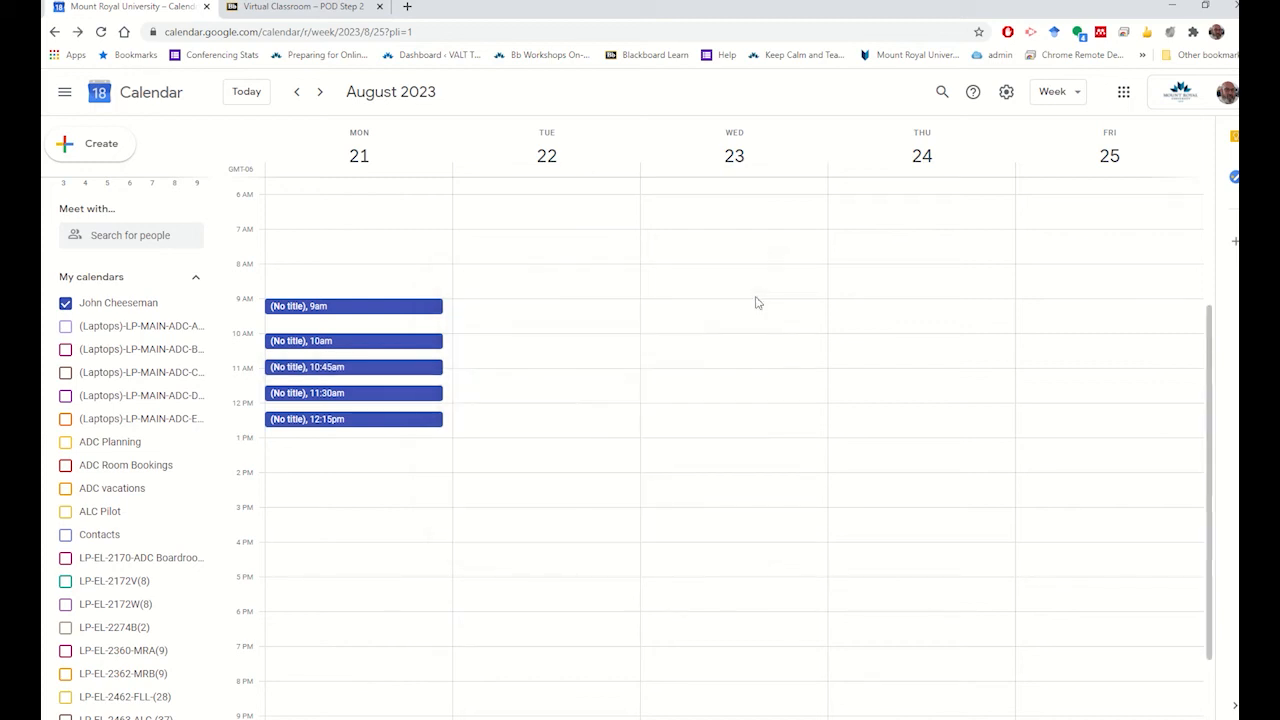
{"action": "left_click", "coordinate": [358, 398]}
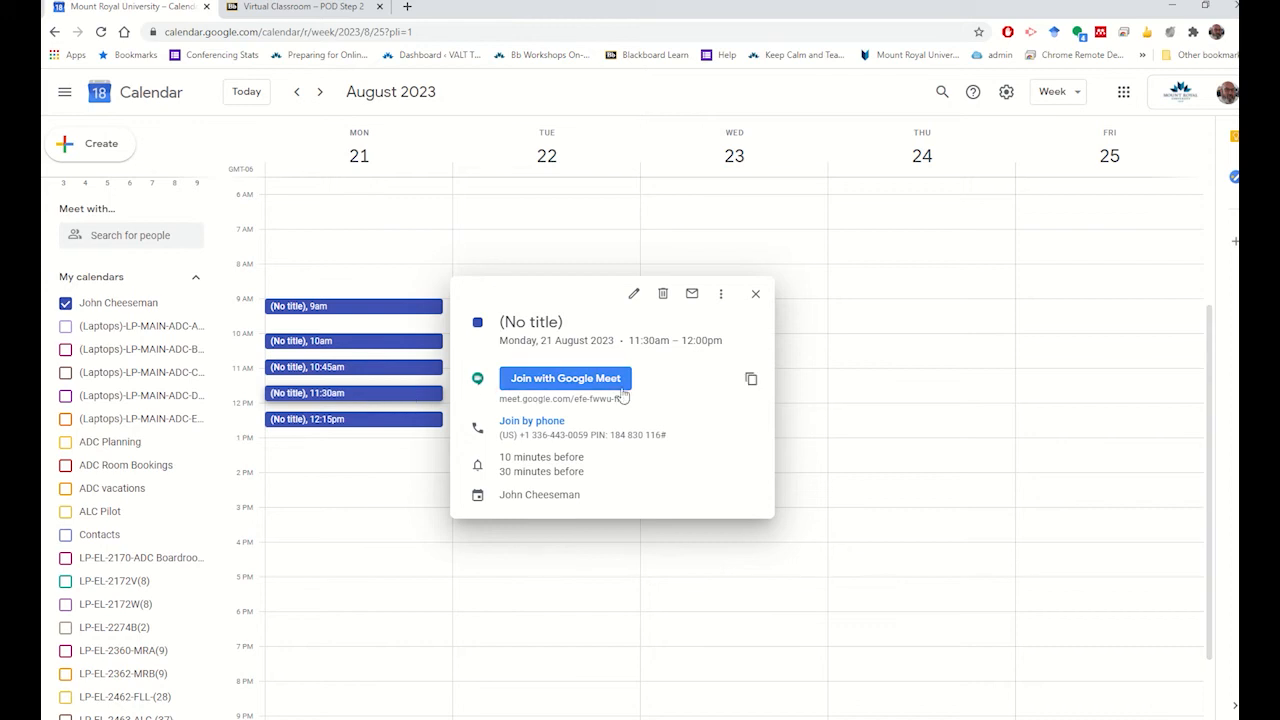
{"action": "left_click", "coordinate": [751, 384]}
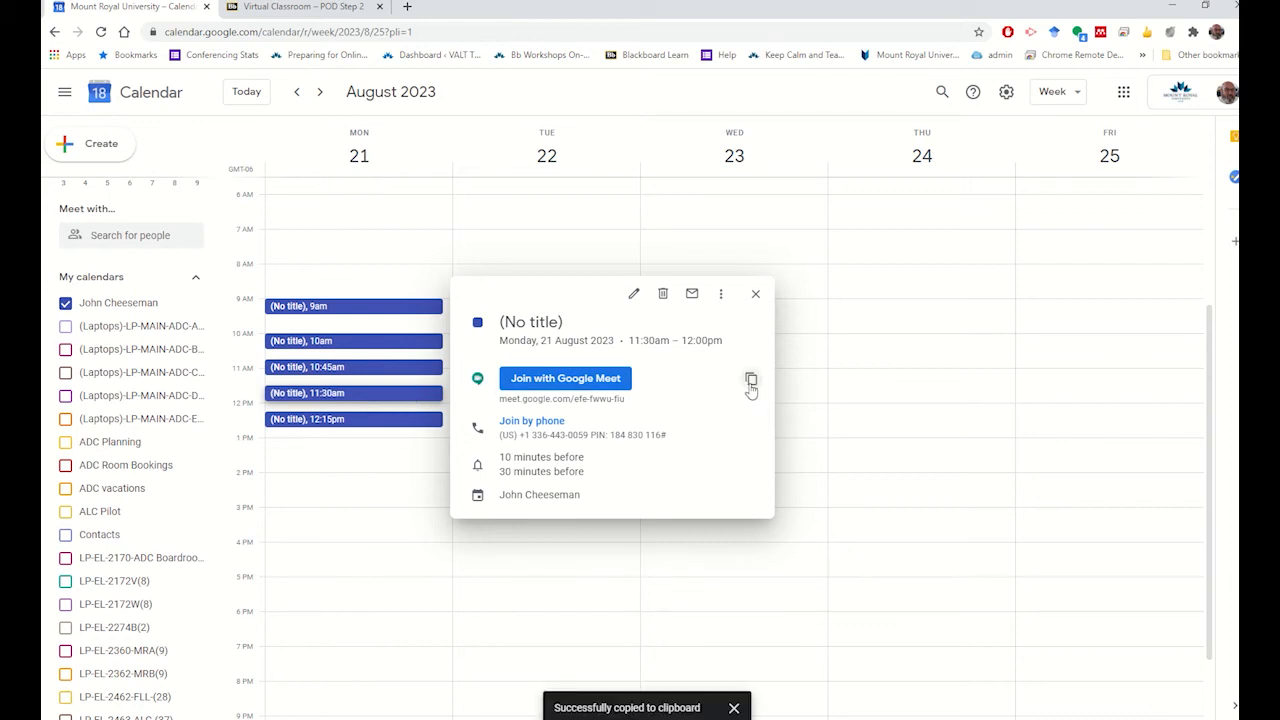
- Switch to Blackboard and add a web link named "Breakout 3" to the Virtual Classroom area, using the copied Google Meet link as its URL
{"action": "left_click", "coordinate": [313, 10]}
{"action": "left_click", "coordinate": [298, 264]}
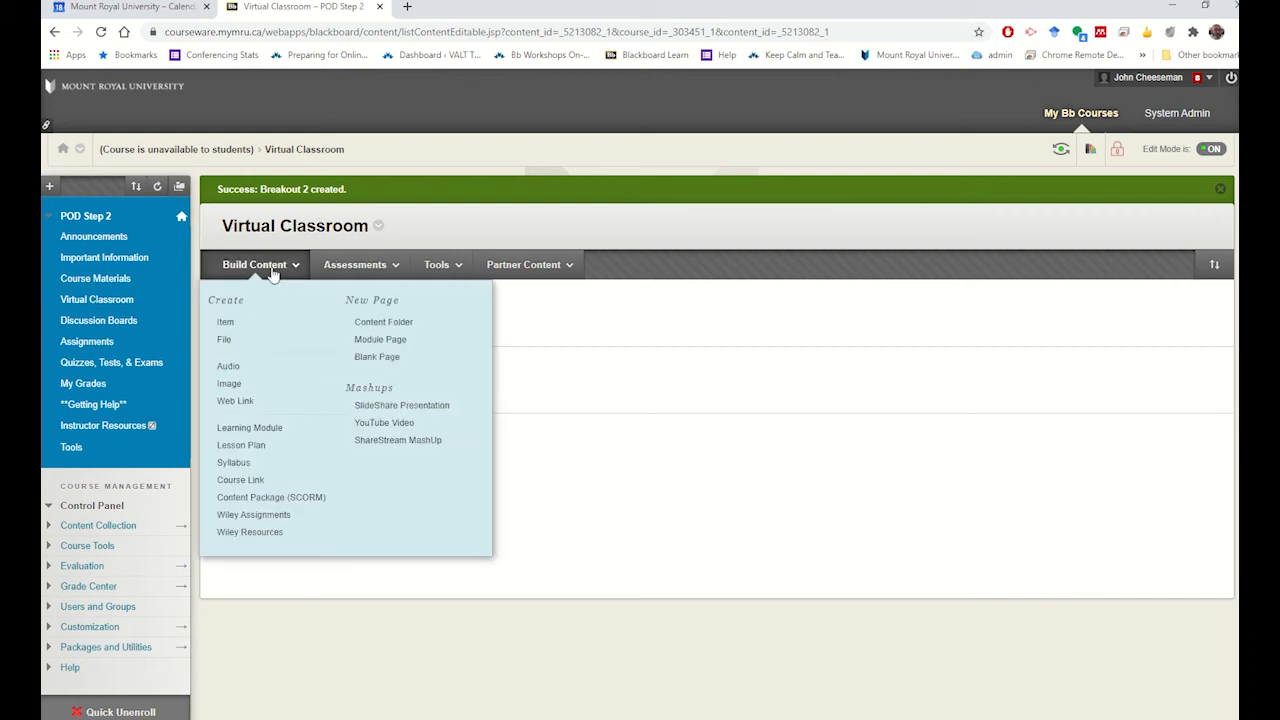
{"action": "left_click", "coordinate": [251, 404]}
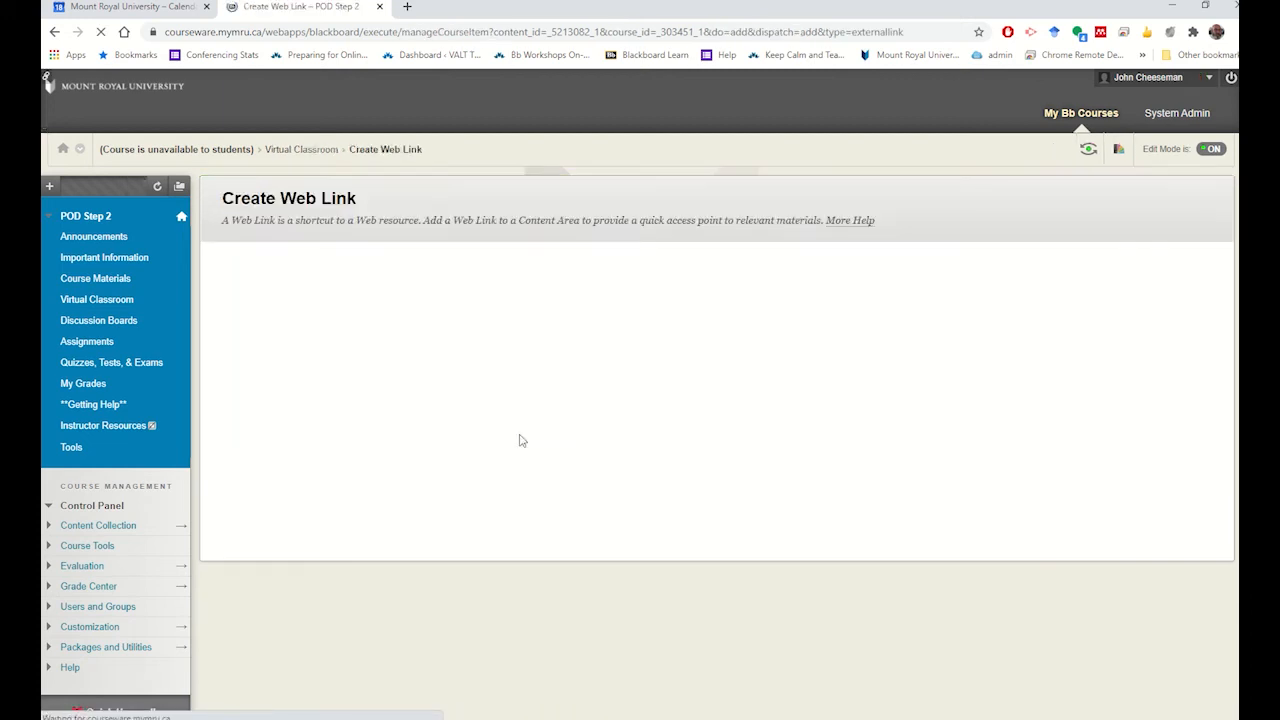
{"action": "left_click", "coordinate": [411, 334]}
{"action": "type", "text": "B"}
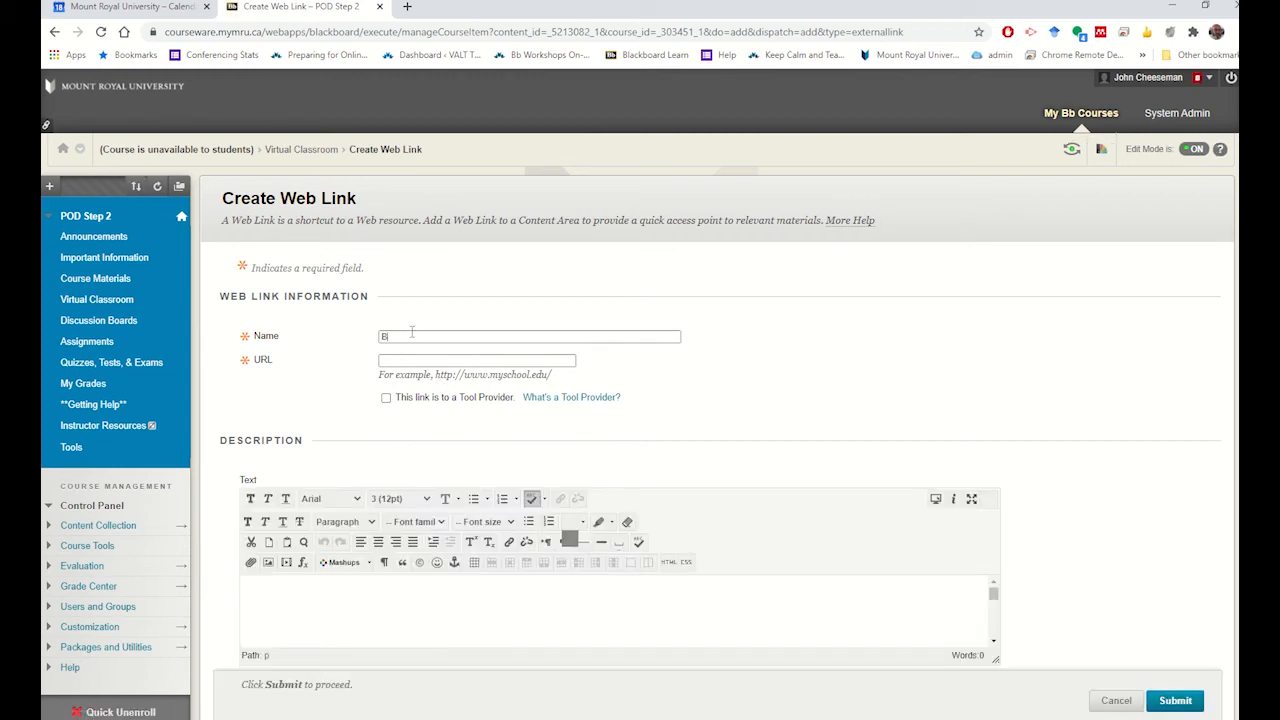
{"action": "type", "text": "re"}
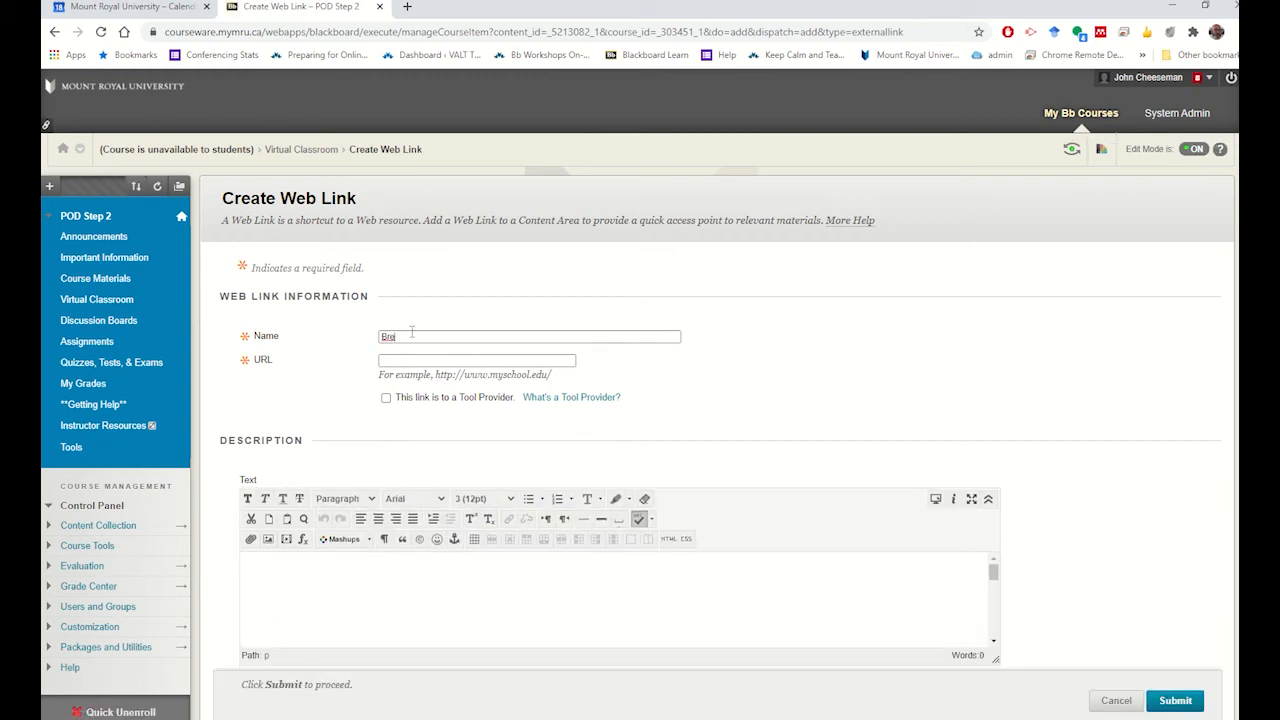
{"action": "type", "text": "akout 3"}
{"action": "left_click", "coordinate": [419, 362]}
{"action": "key", "text": "ctrl+v"}
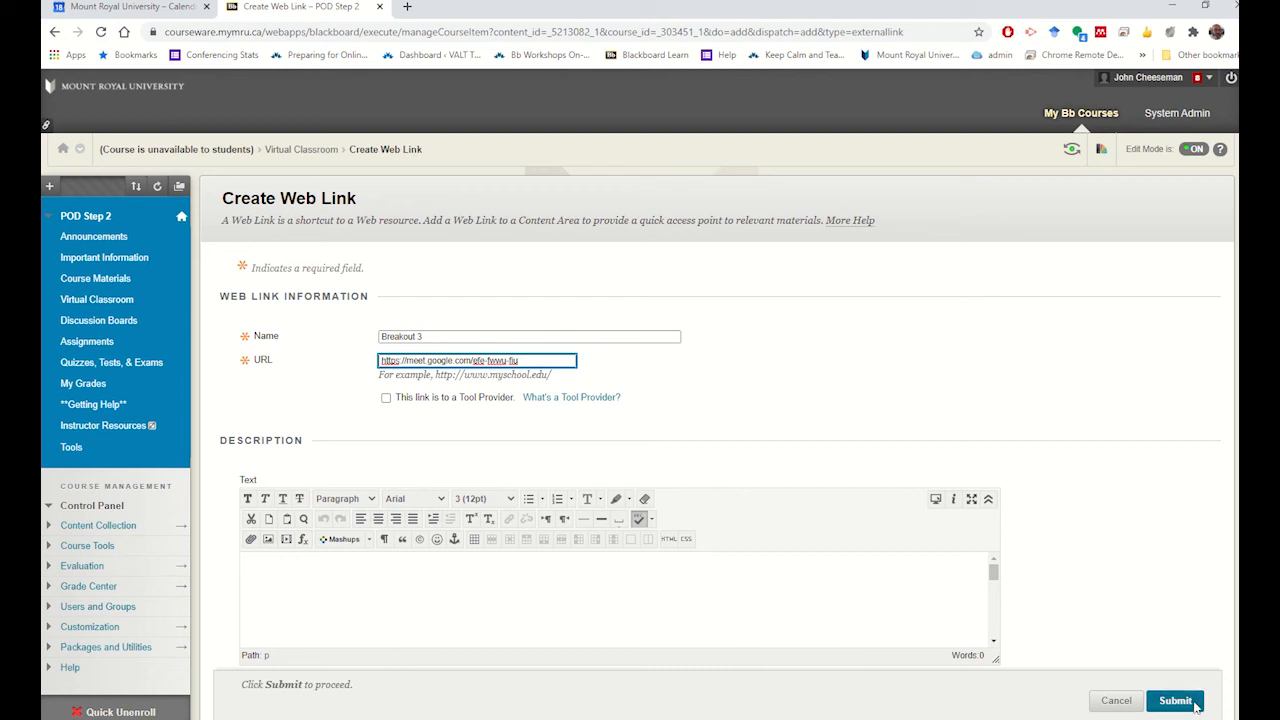
{"action": "left_click", "coordinate": [1194, 705]}
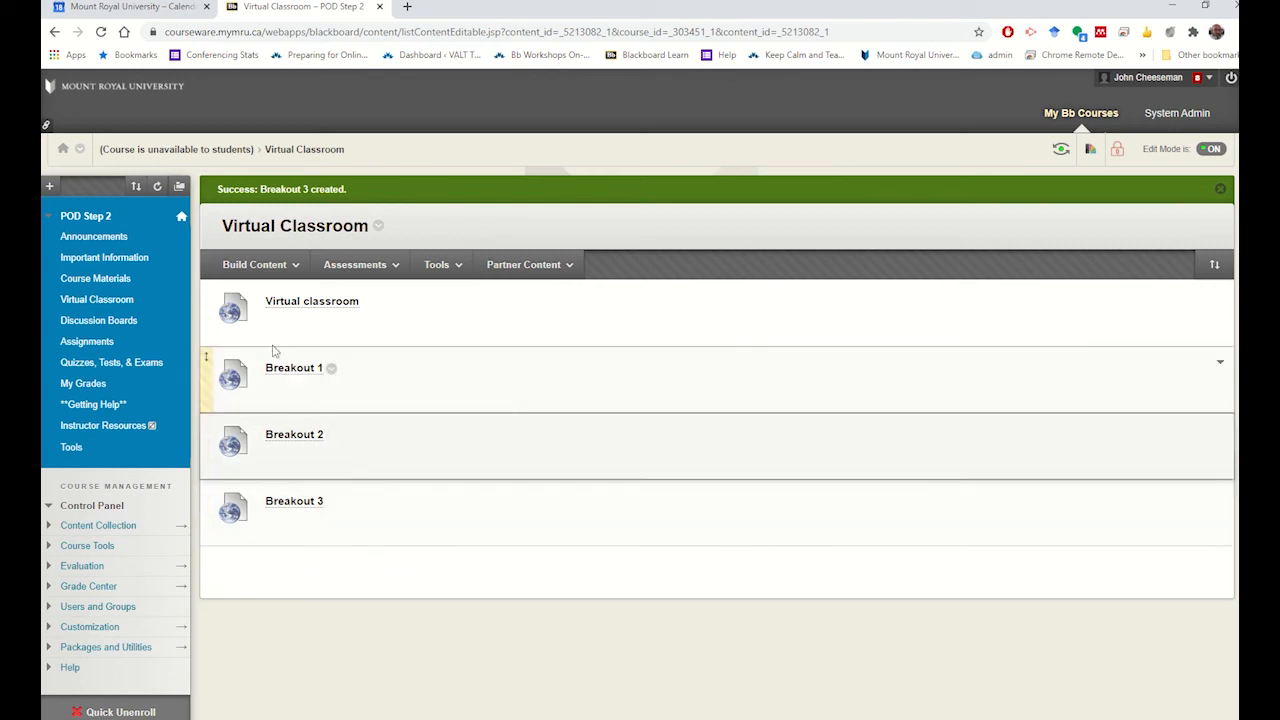
- Test the "Virtual classroom" link by opening its Google Meet room, turn the camera off there, and return to the Blackboard course
{"action": "left_click", "coordinate": [311, 301]}
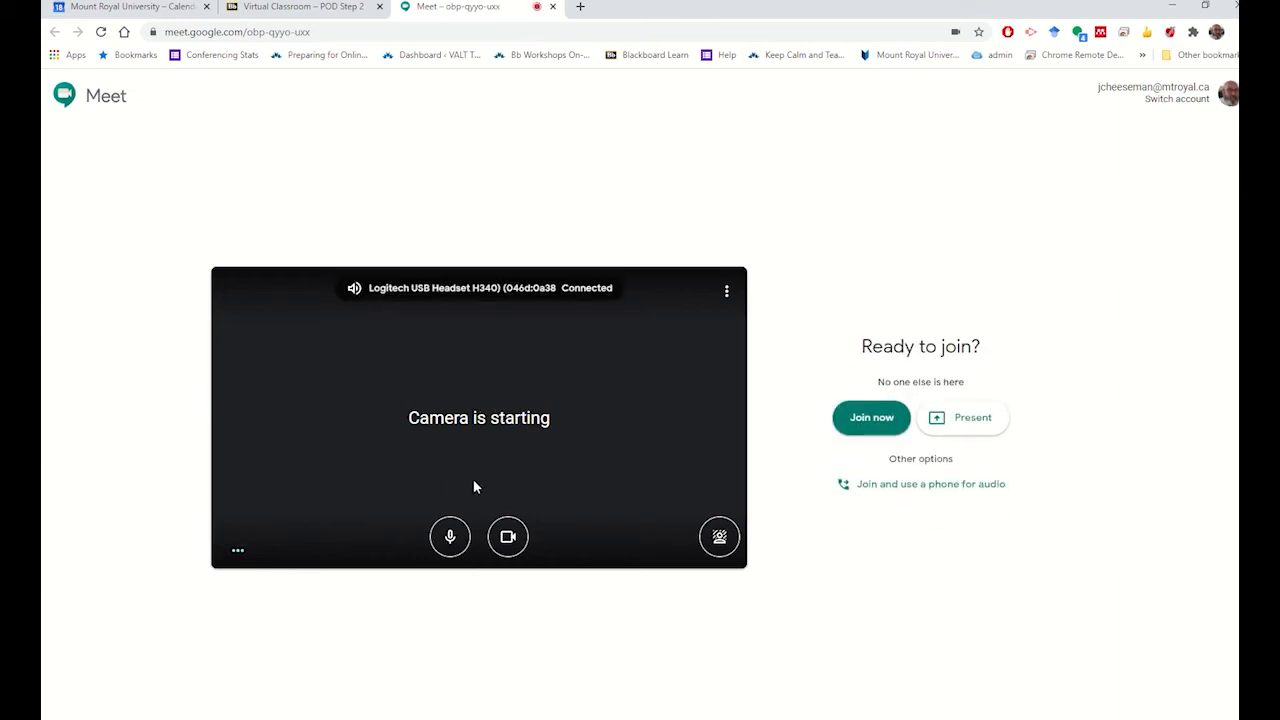
{"action": "left_click", "coordinate": [508, 536]}
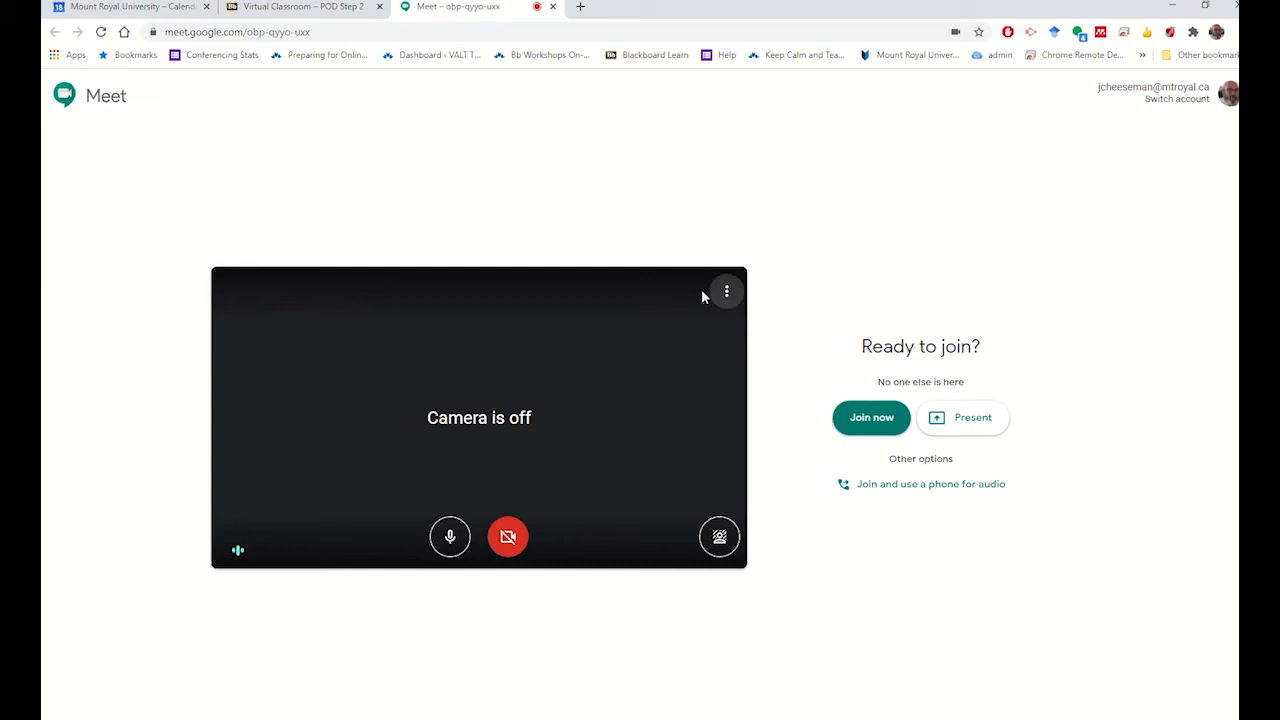
{"action": "left_click", "coordinate": [278, 13]}
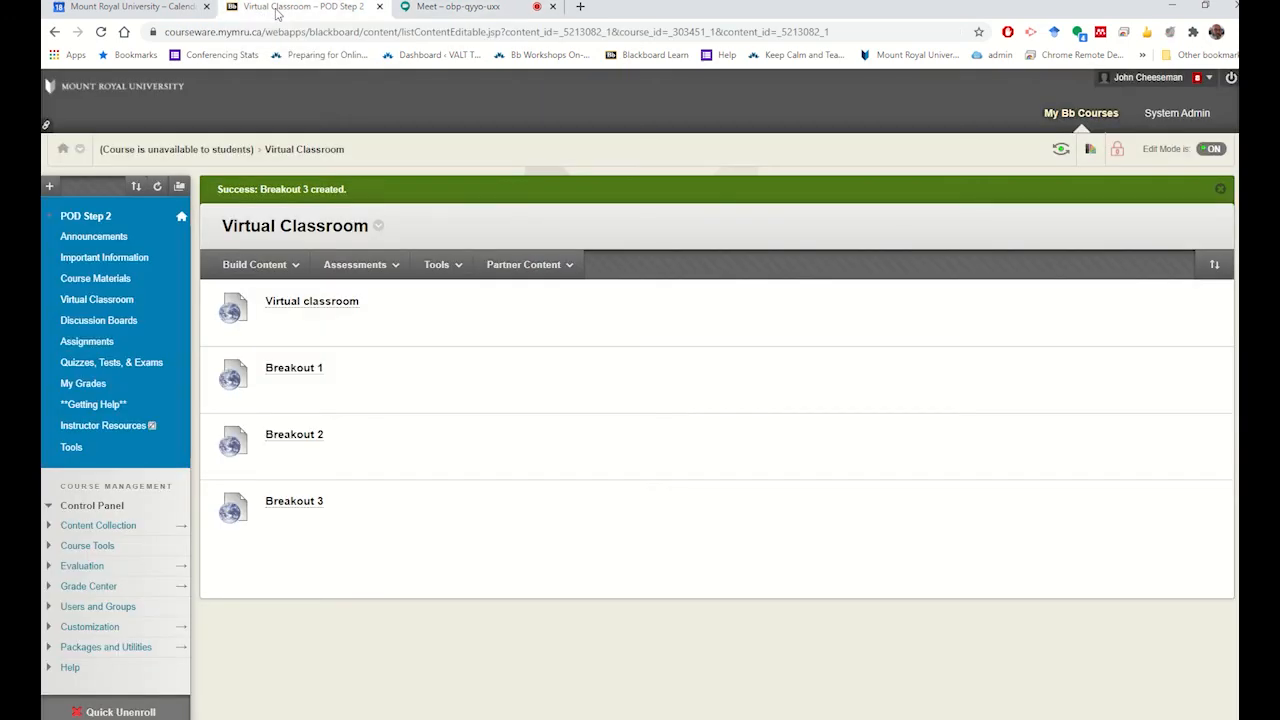